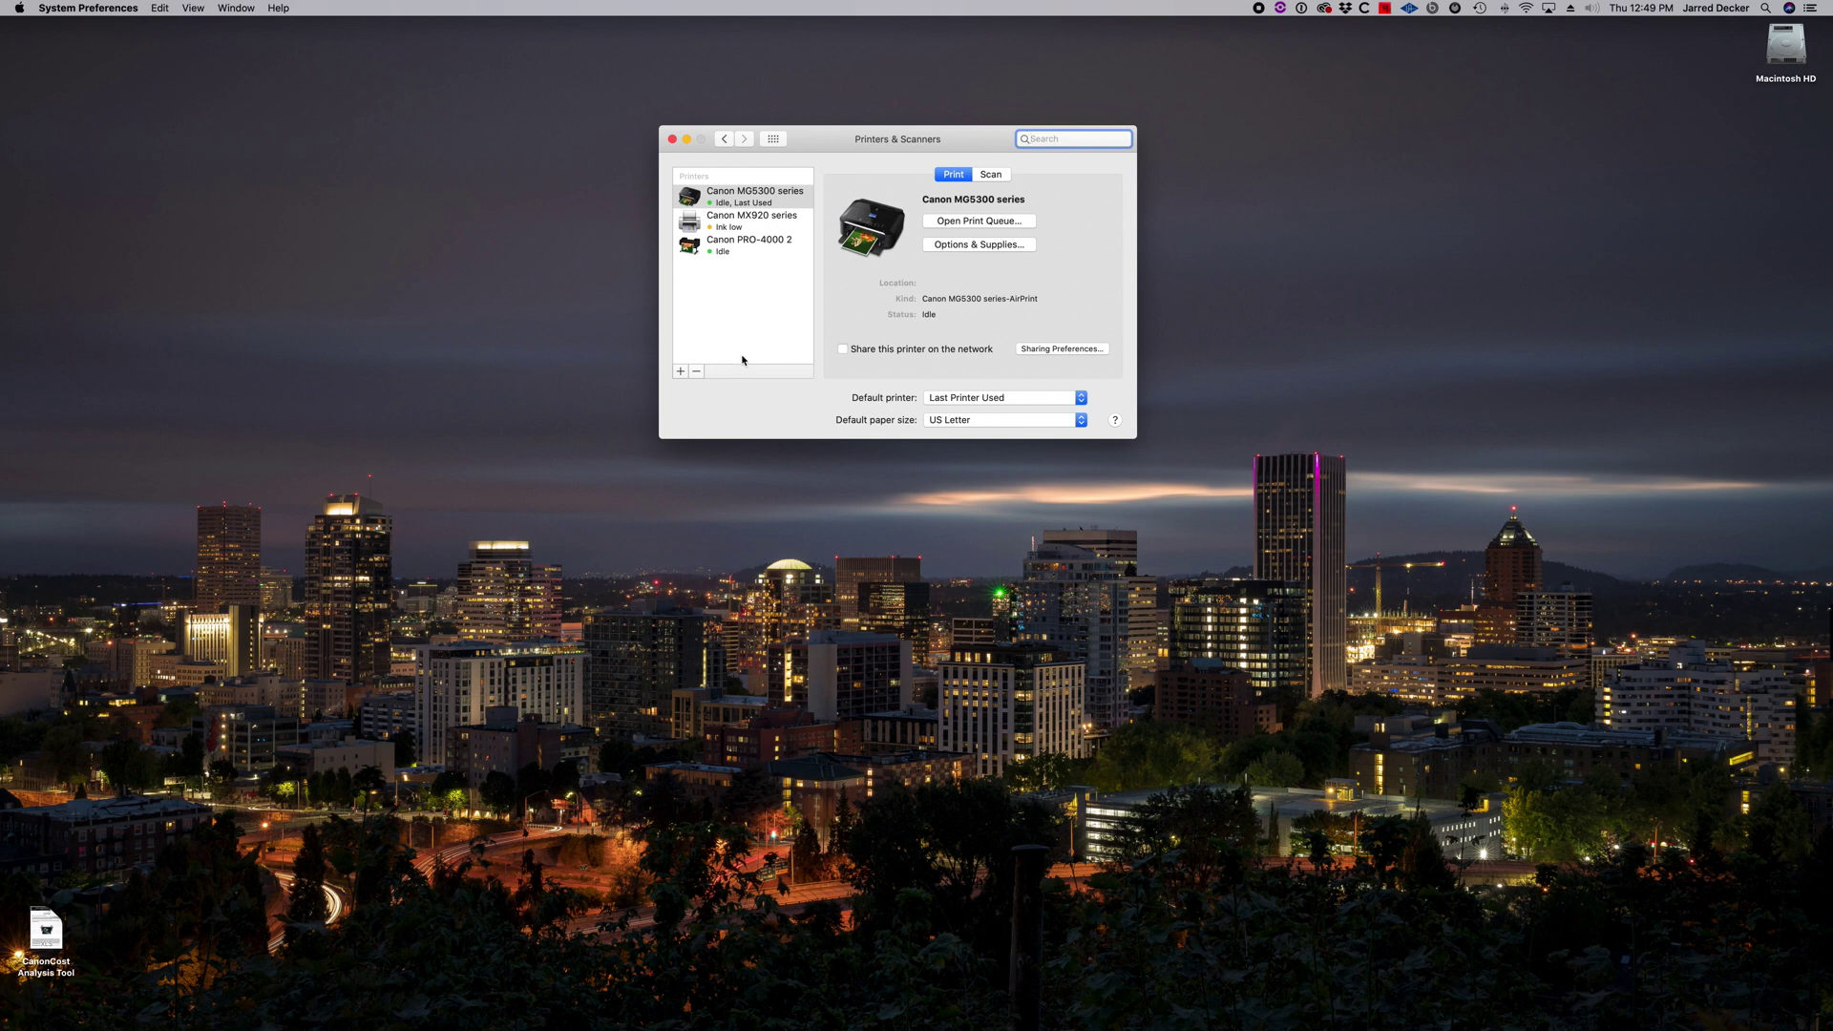
# Add the USB-connected Canon PRO-100 series printer under the name Canon PRO-100 USB.
pyautogui.click(681, 371)
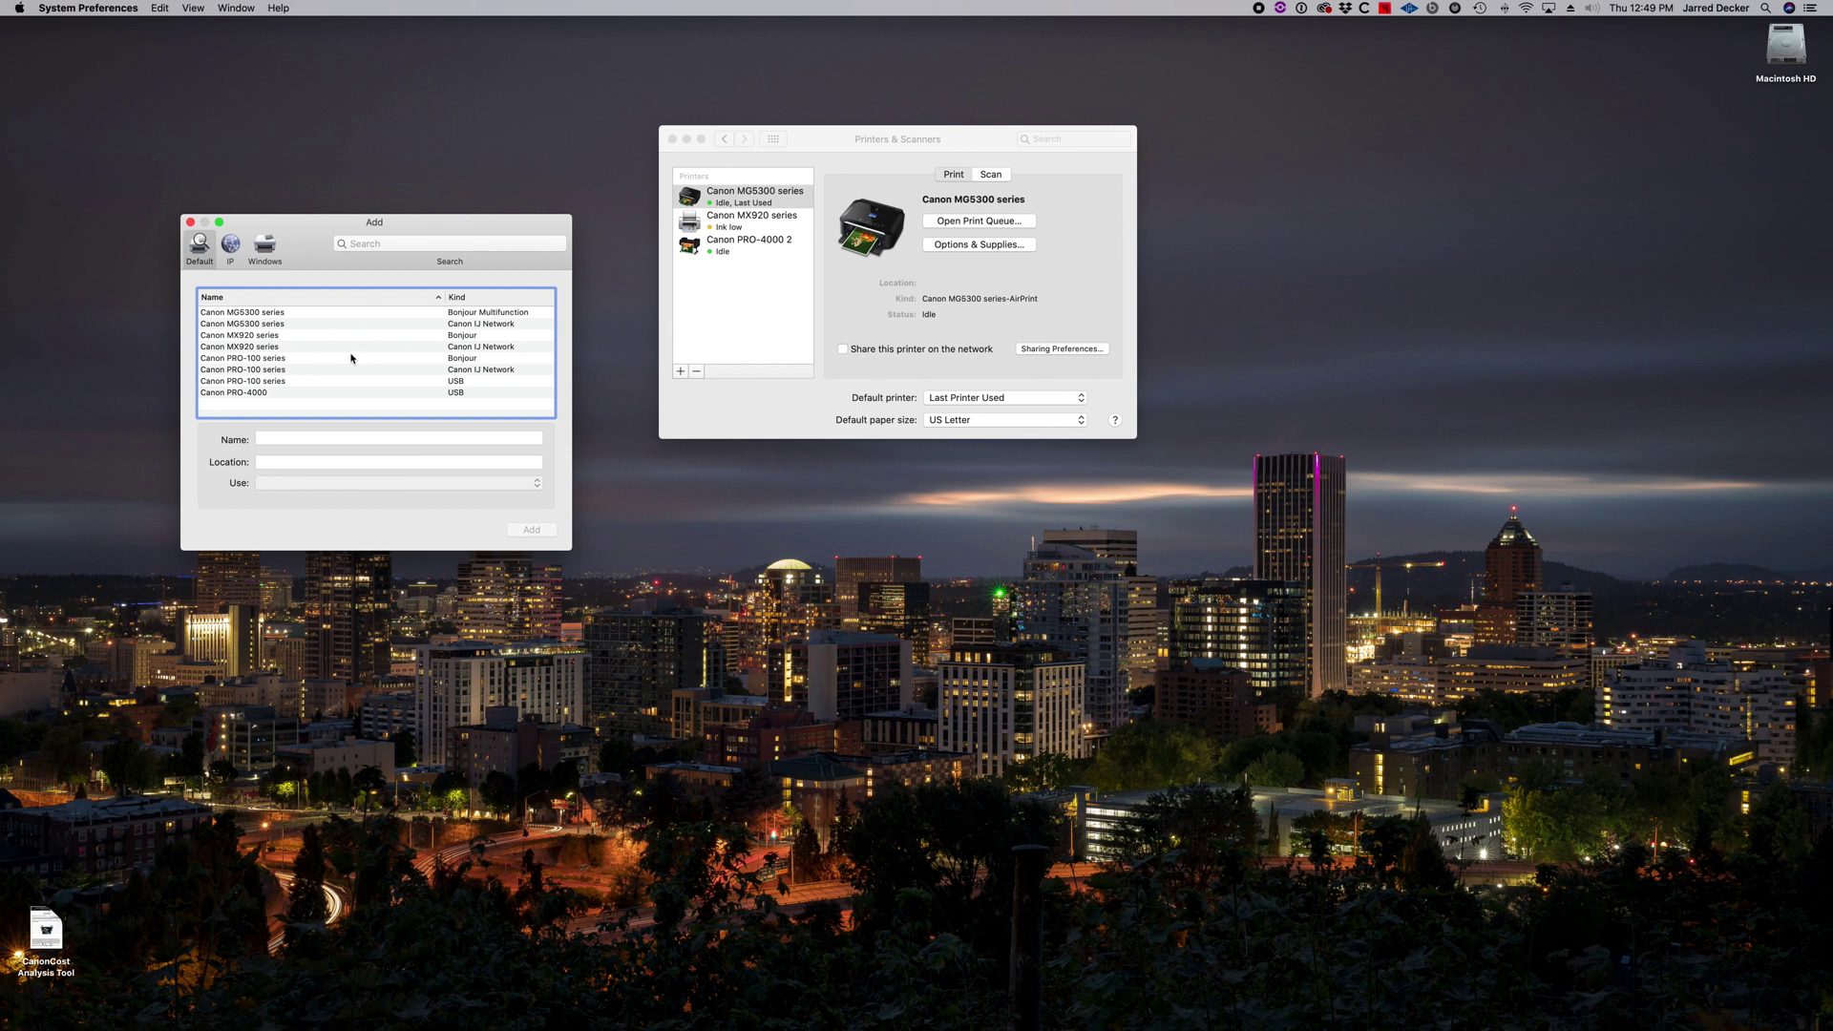
pyautogui.click(274, 382)
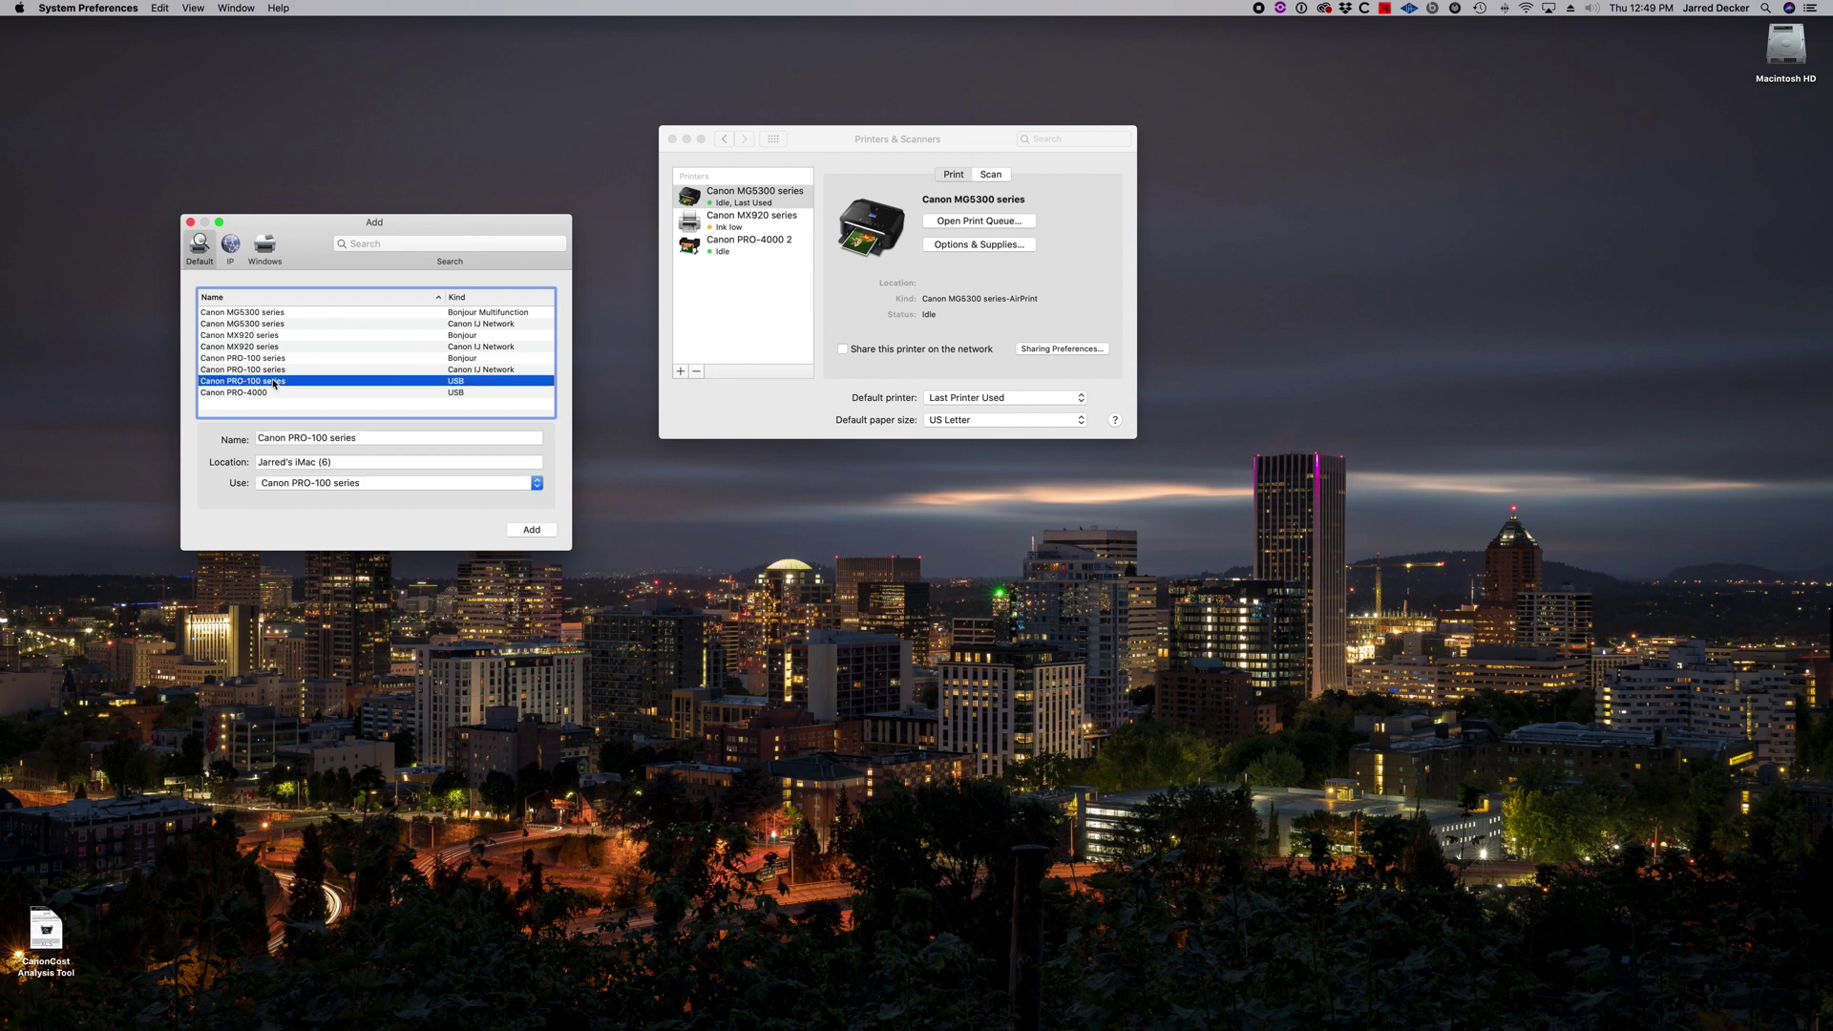
pyautogui.click(371, 438)
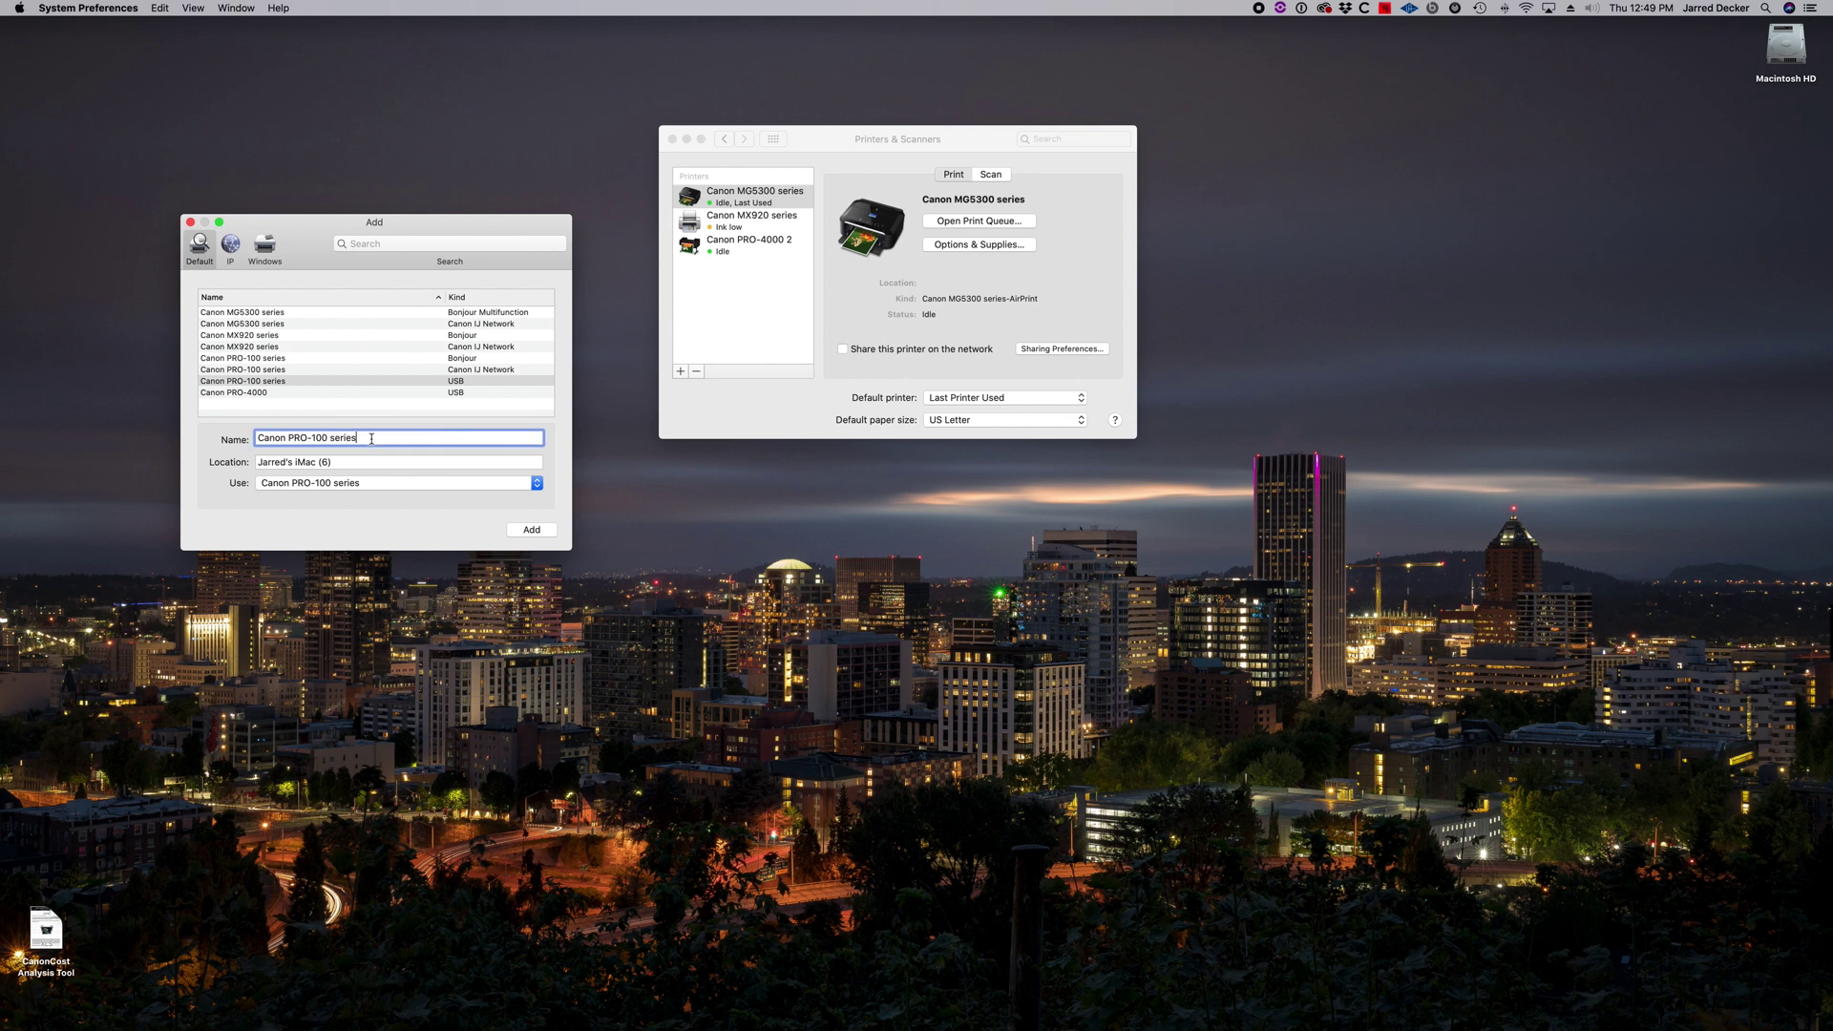
pyautogui.press('BackSpace')
pyautogui.press('BackSpace')
pyautogui.press('BackSpace')
pyautogui.press('BackSpace')
pyautogui.press('BackSpace')
pyautogui.press('BackSpace')
pyautogui.write('USB')
pyautogui.click(531, 530)
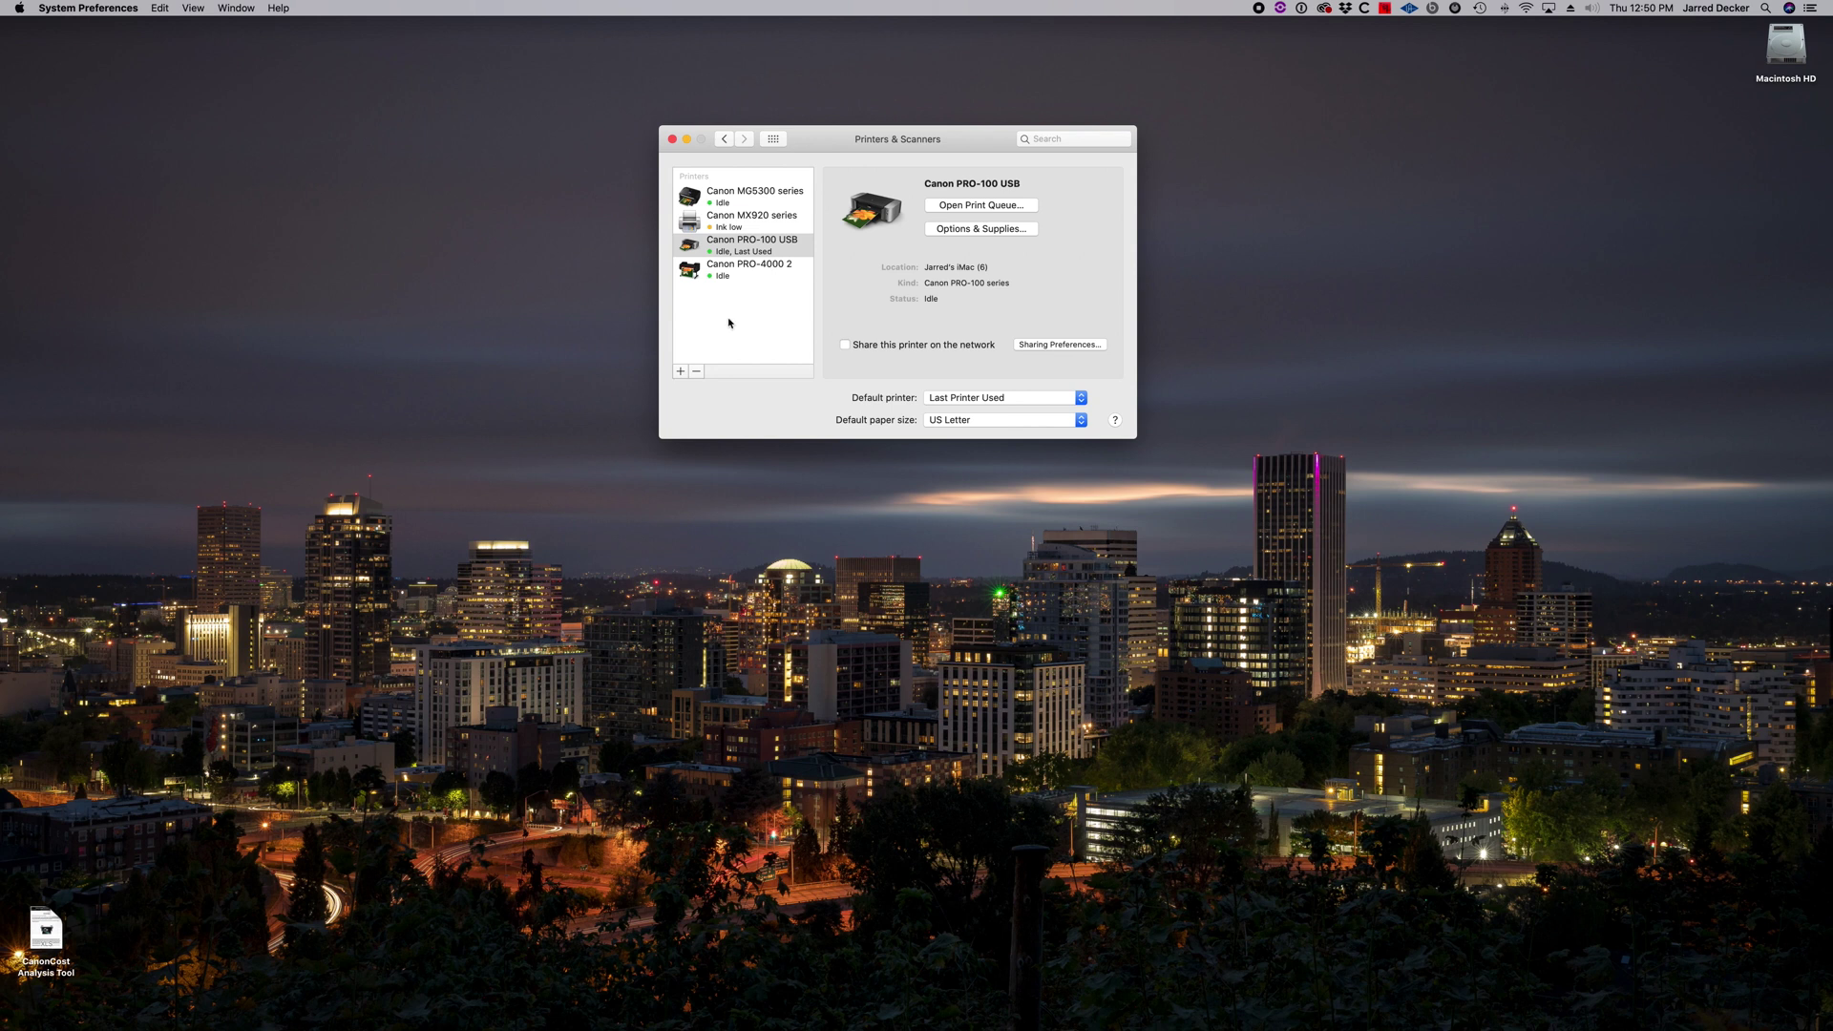
# Add the Canon PRO-100 series printer of kind Canon IJ Network under the name Canon PRO-100 IJ.
pyautogui.click(682, 371)
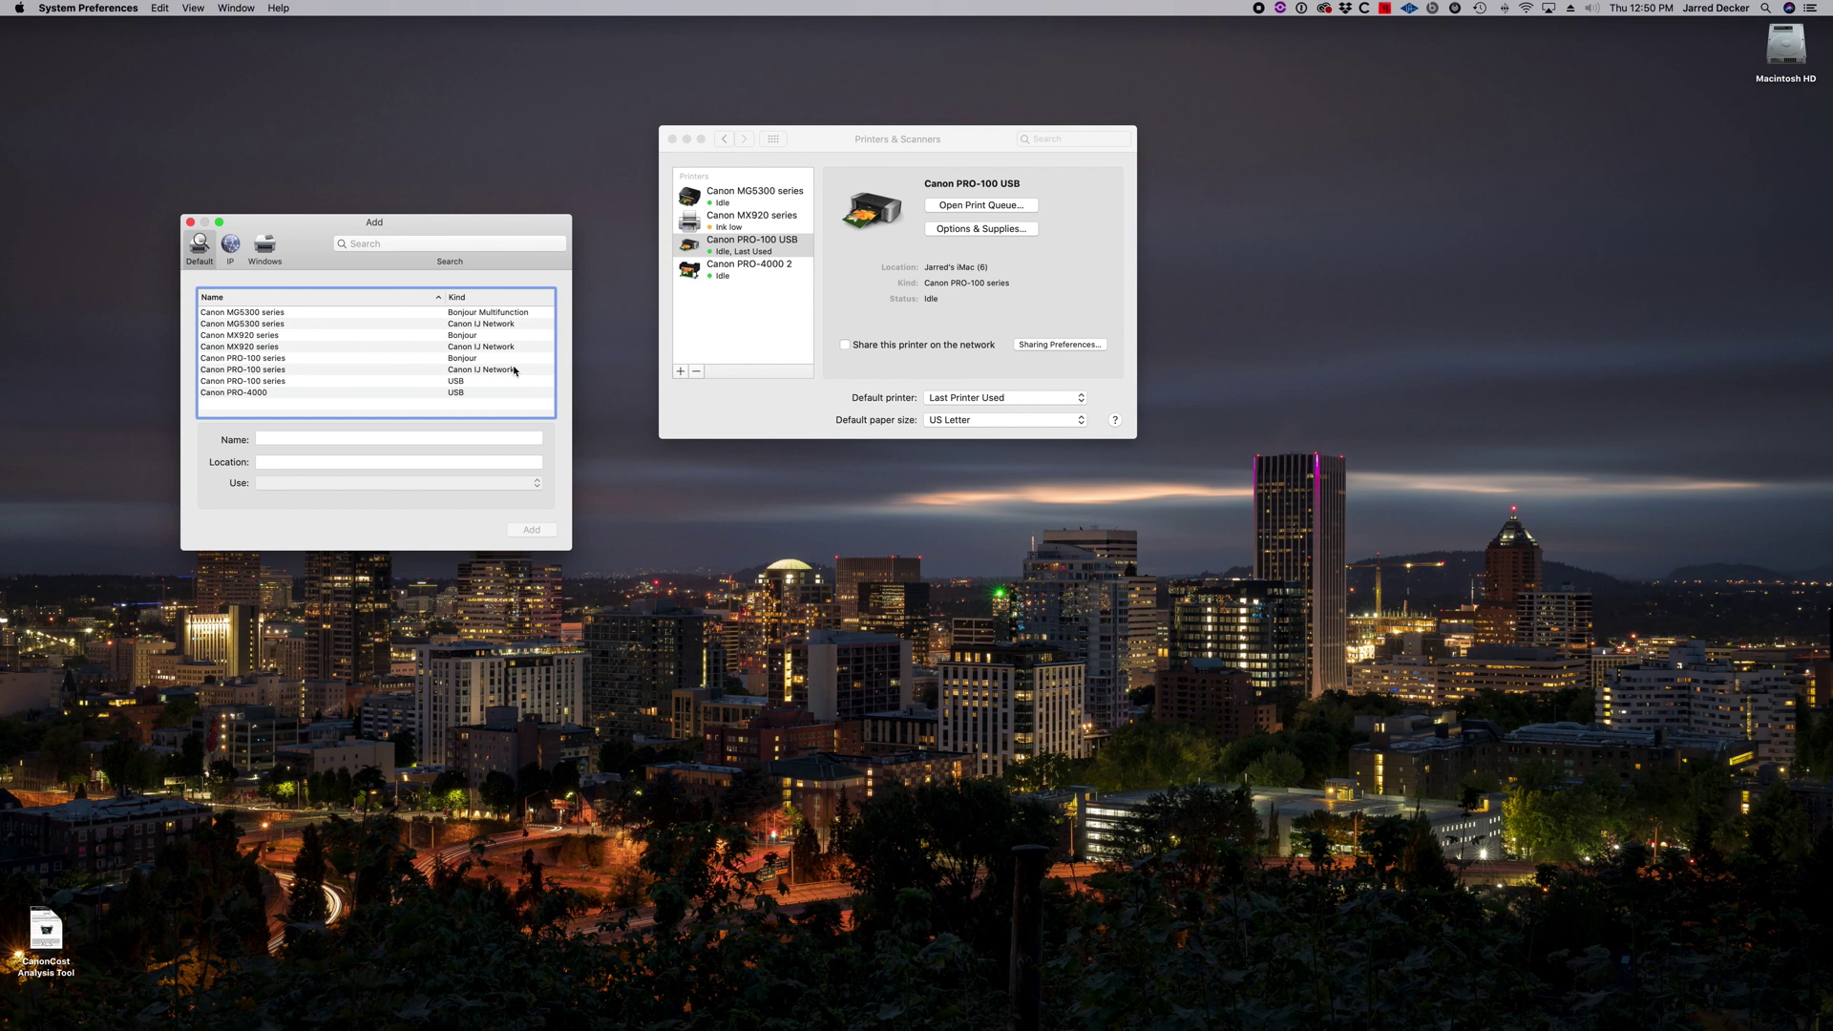
pyautogui.click(465, 371)
pyautogui.click(370, 439)
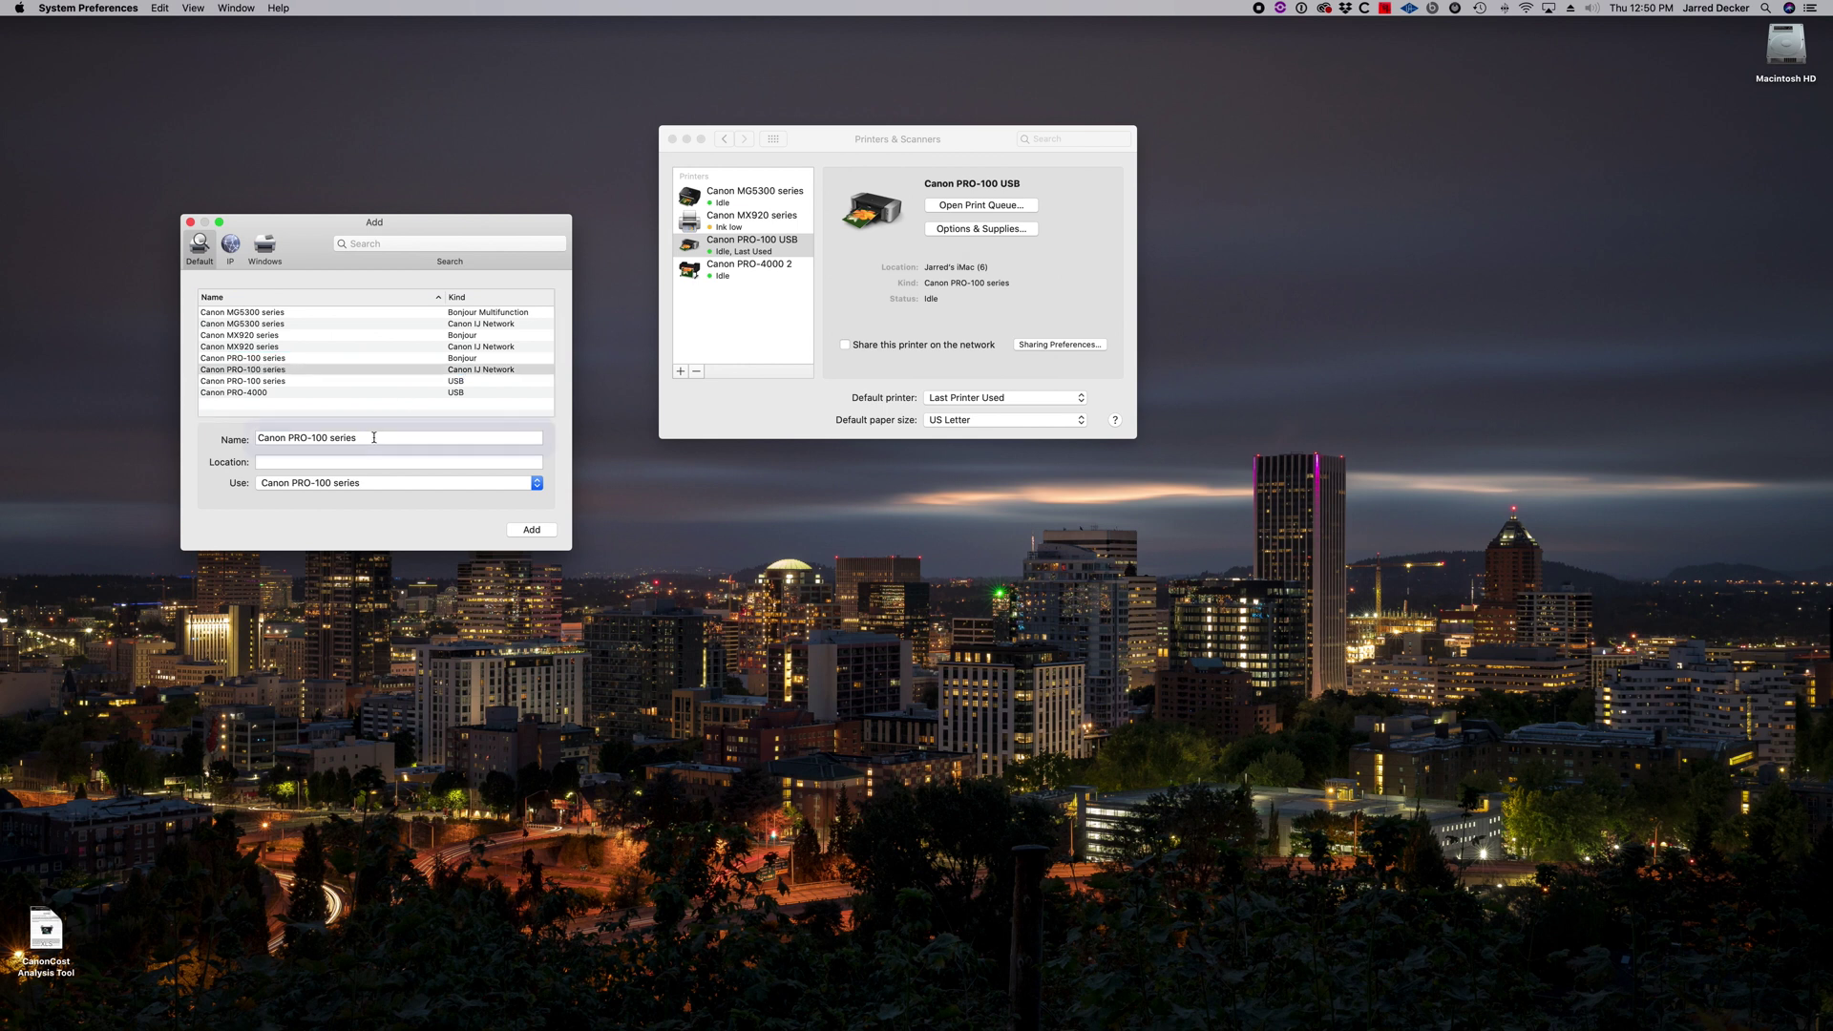
pyautogui.press('BackSpace')
pyautogui.press('BackSpace')
pyautogui.press('BackSpace')
pyautogui.press('BackSpace')
pyautogui.press('BackSpace')
pyautogui.press('BackSpace')
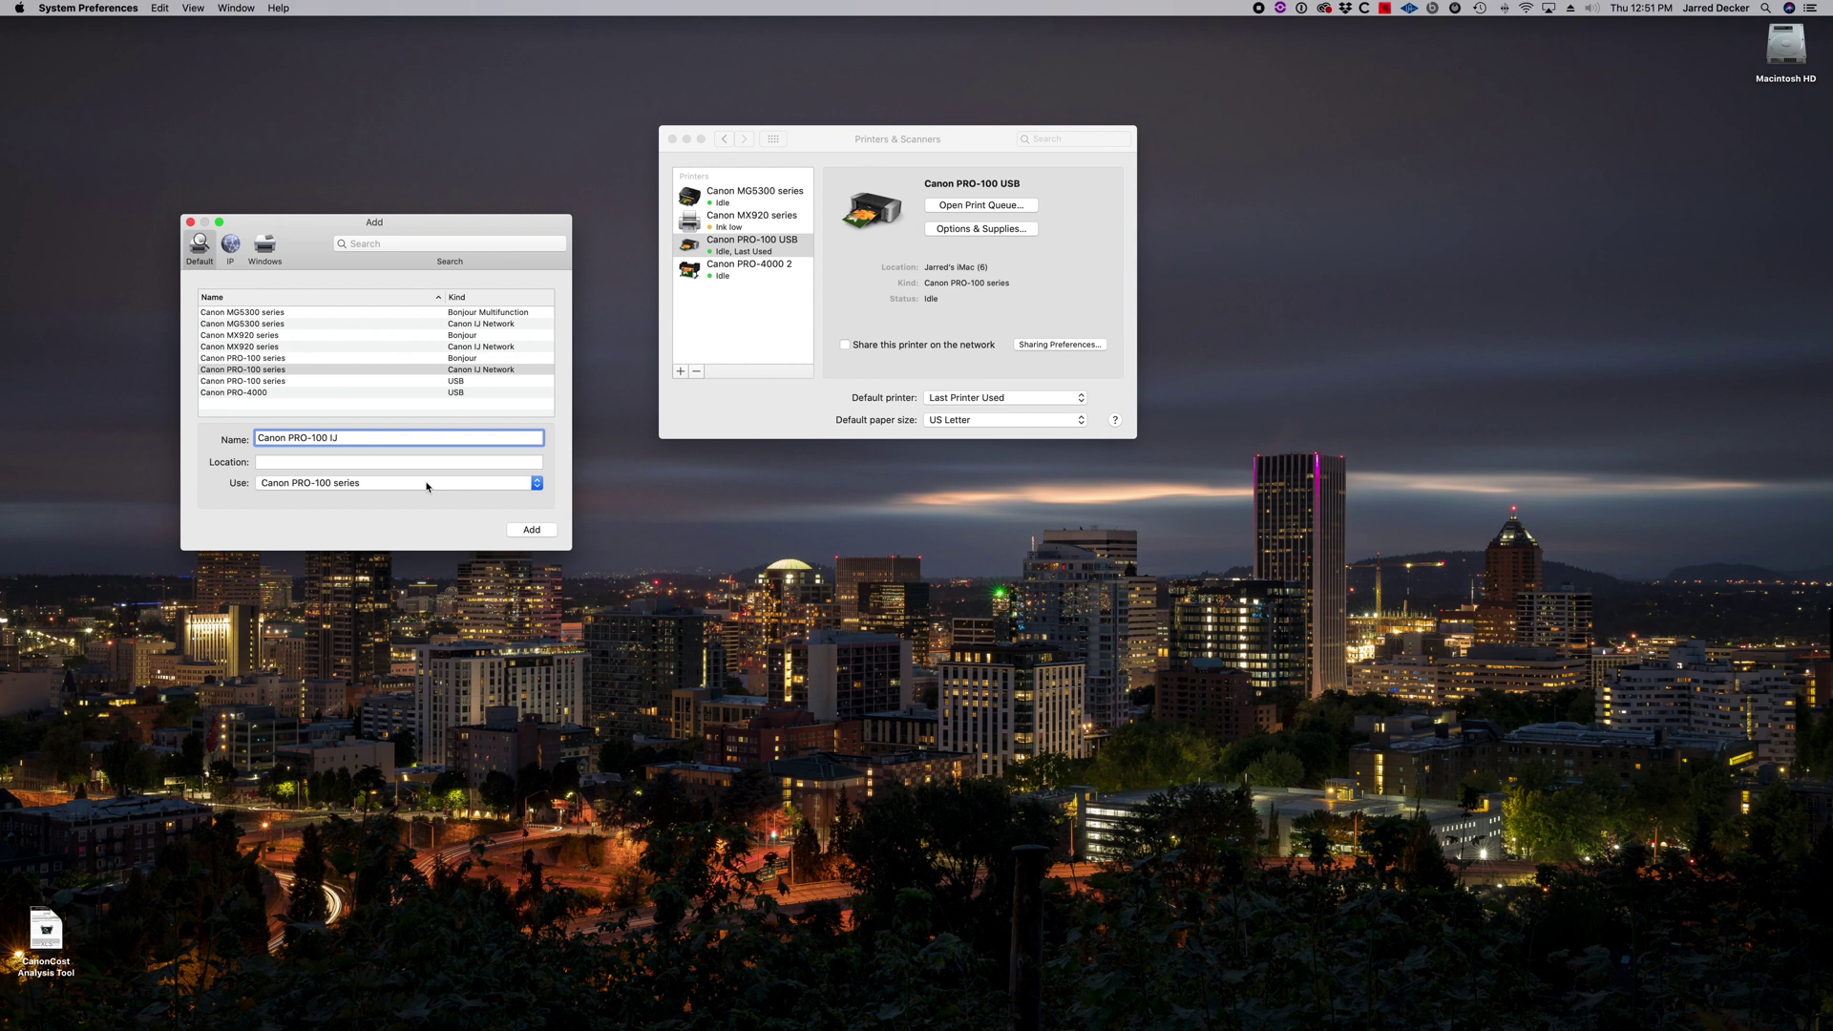
pyautogui.click(531, 530)
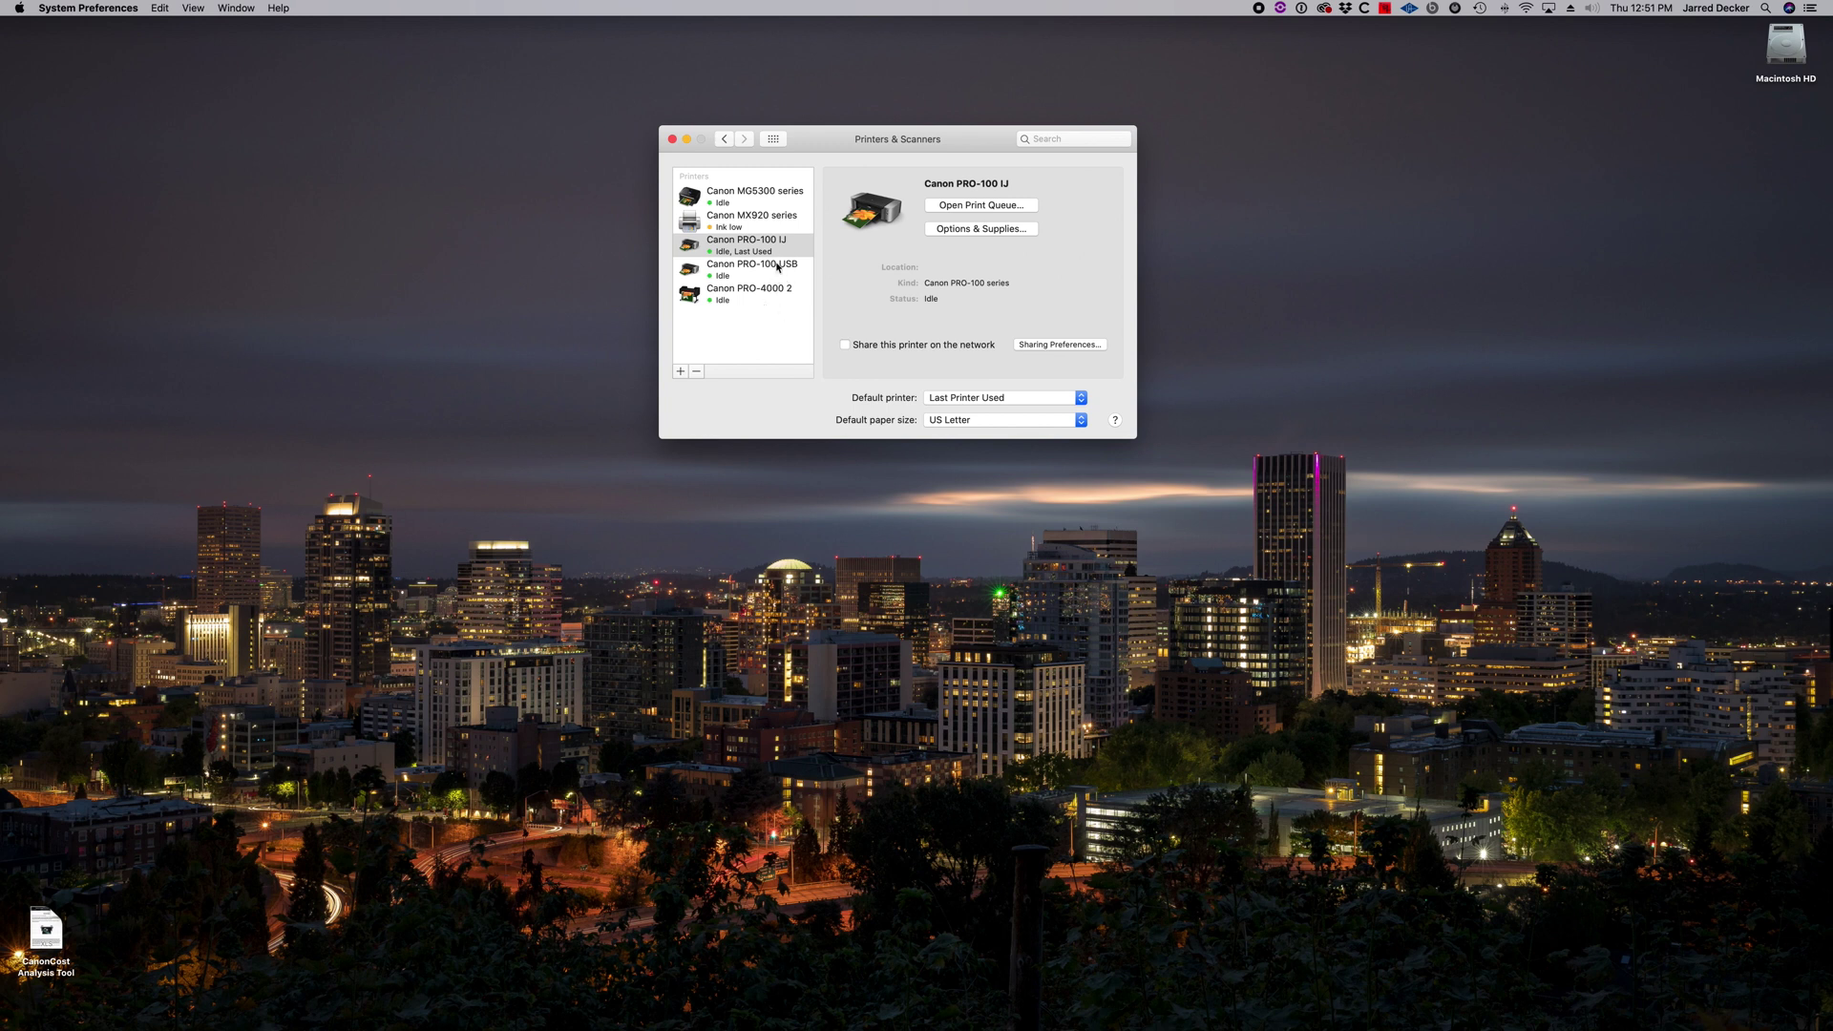
# Switch to Photoshop and resize the bridge image to 4 inches wide with noise reduction at 16%.
pyautogui.moveTo(1499, 1027)
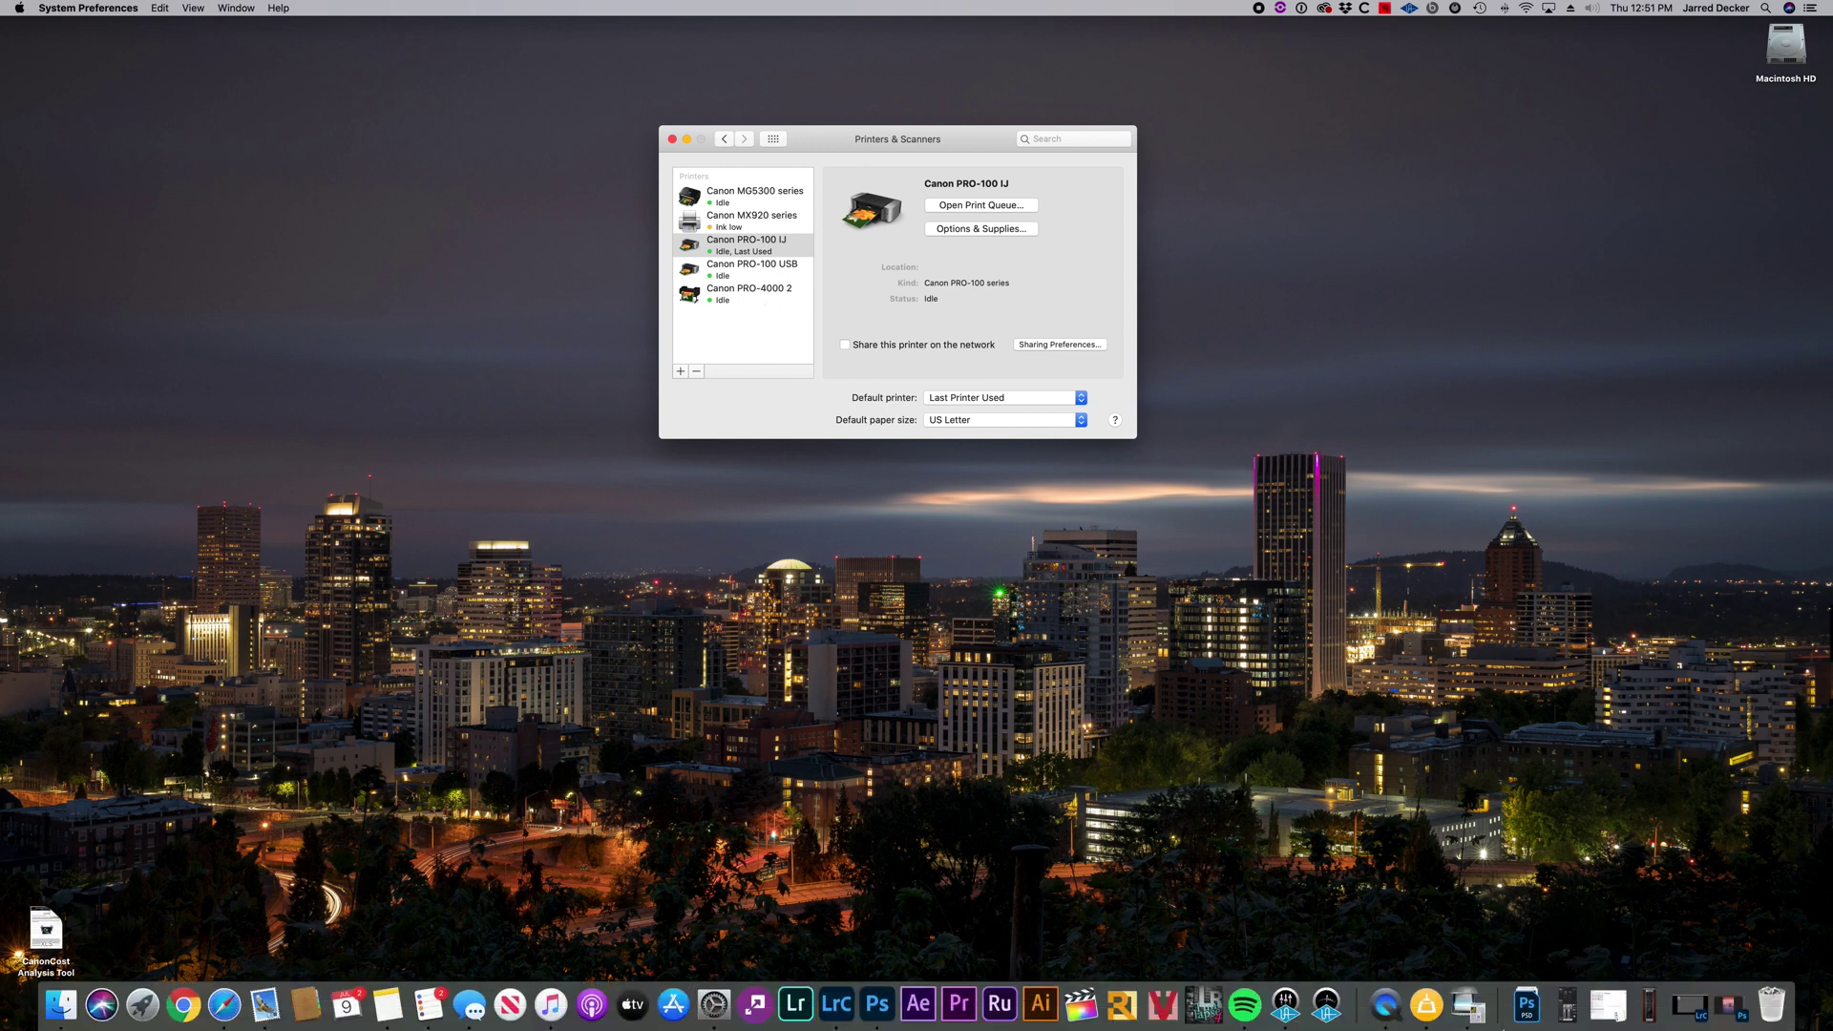
pyautogui.click(889, 1020)
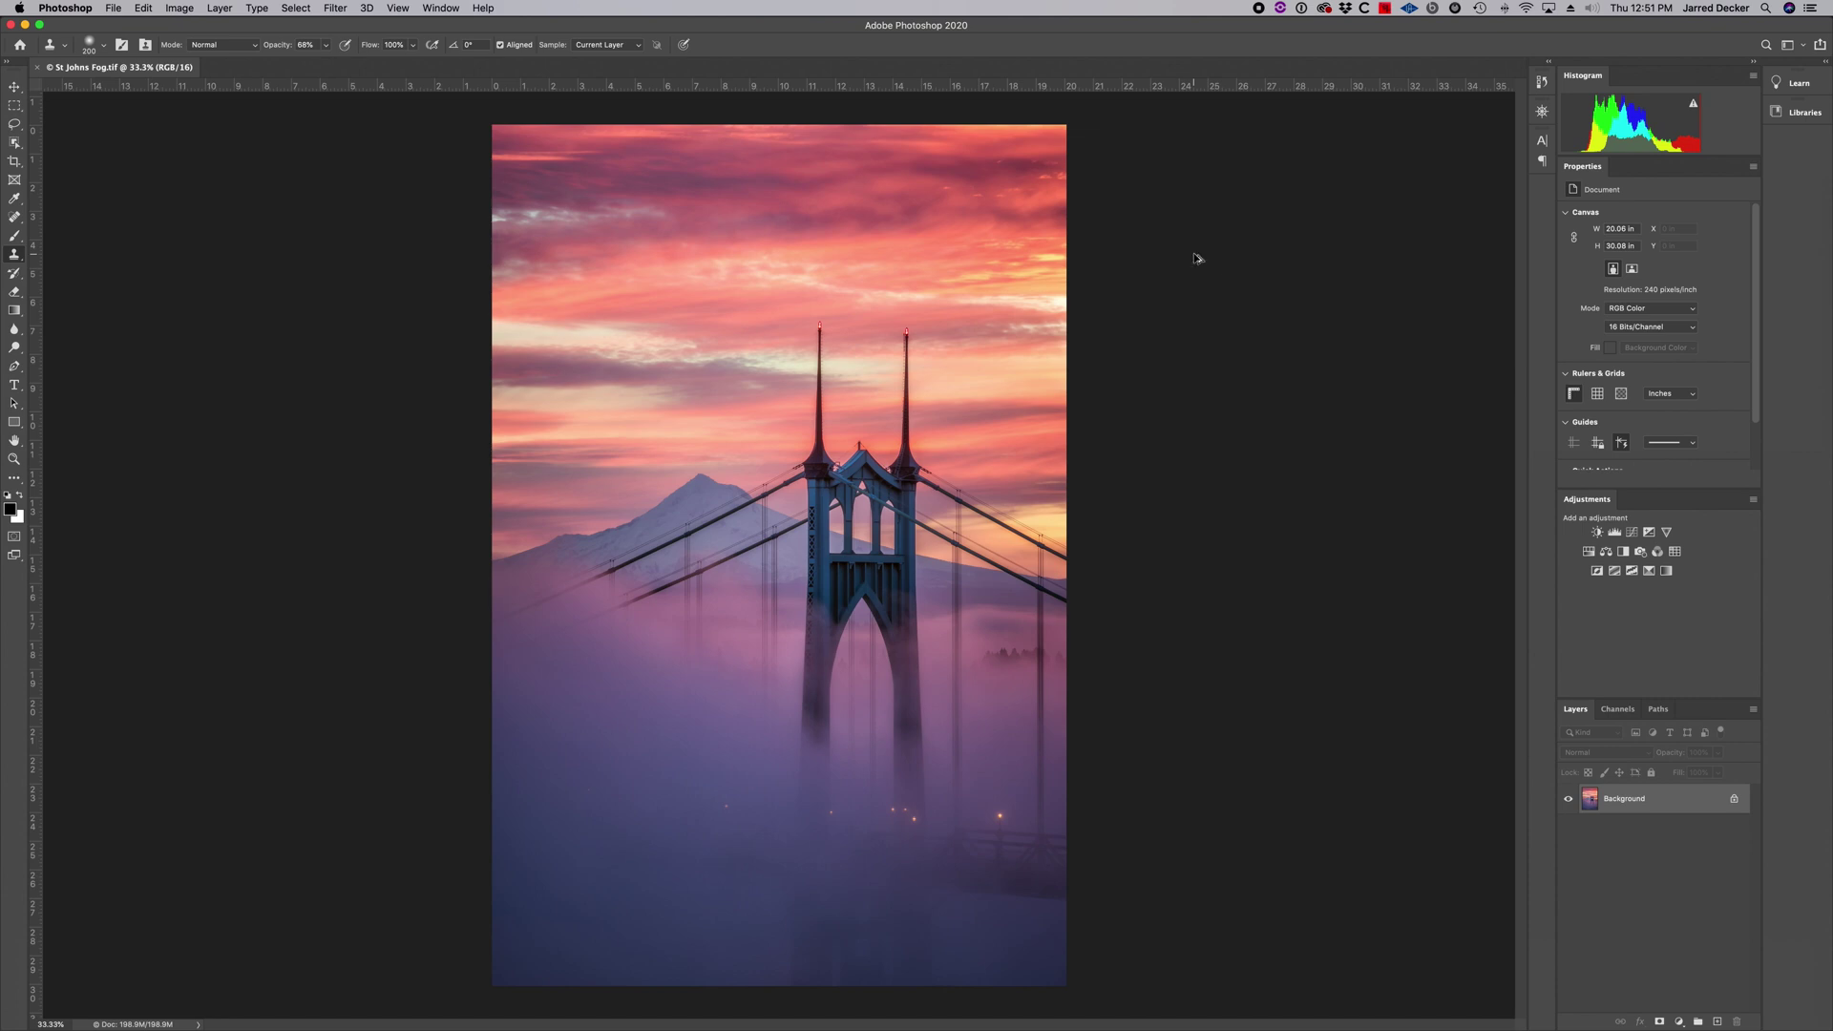
pyautogui.press('super+alt+i')
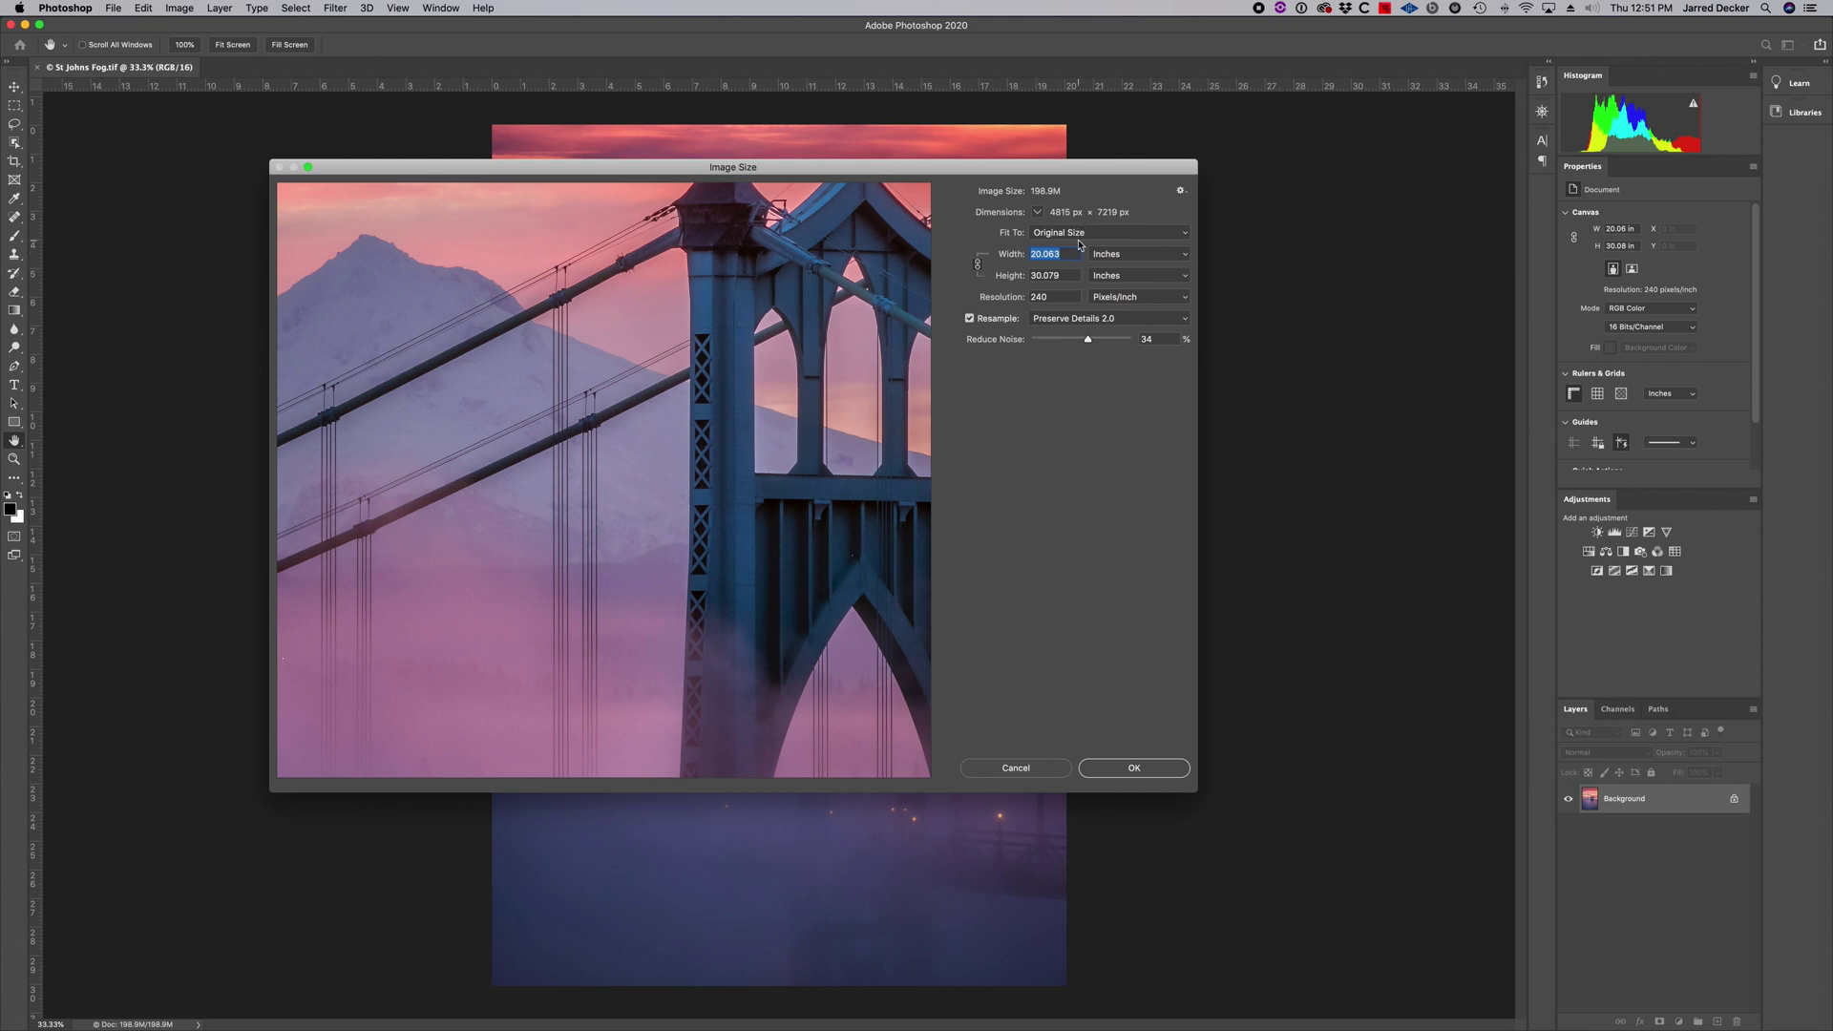
pyautogui.write('4')
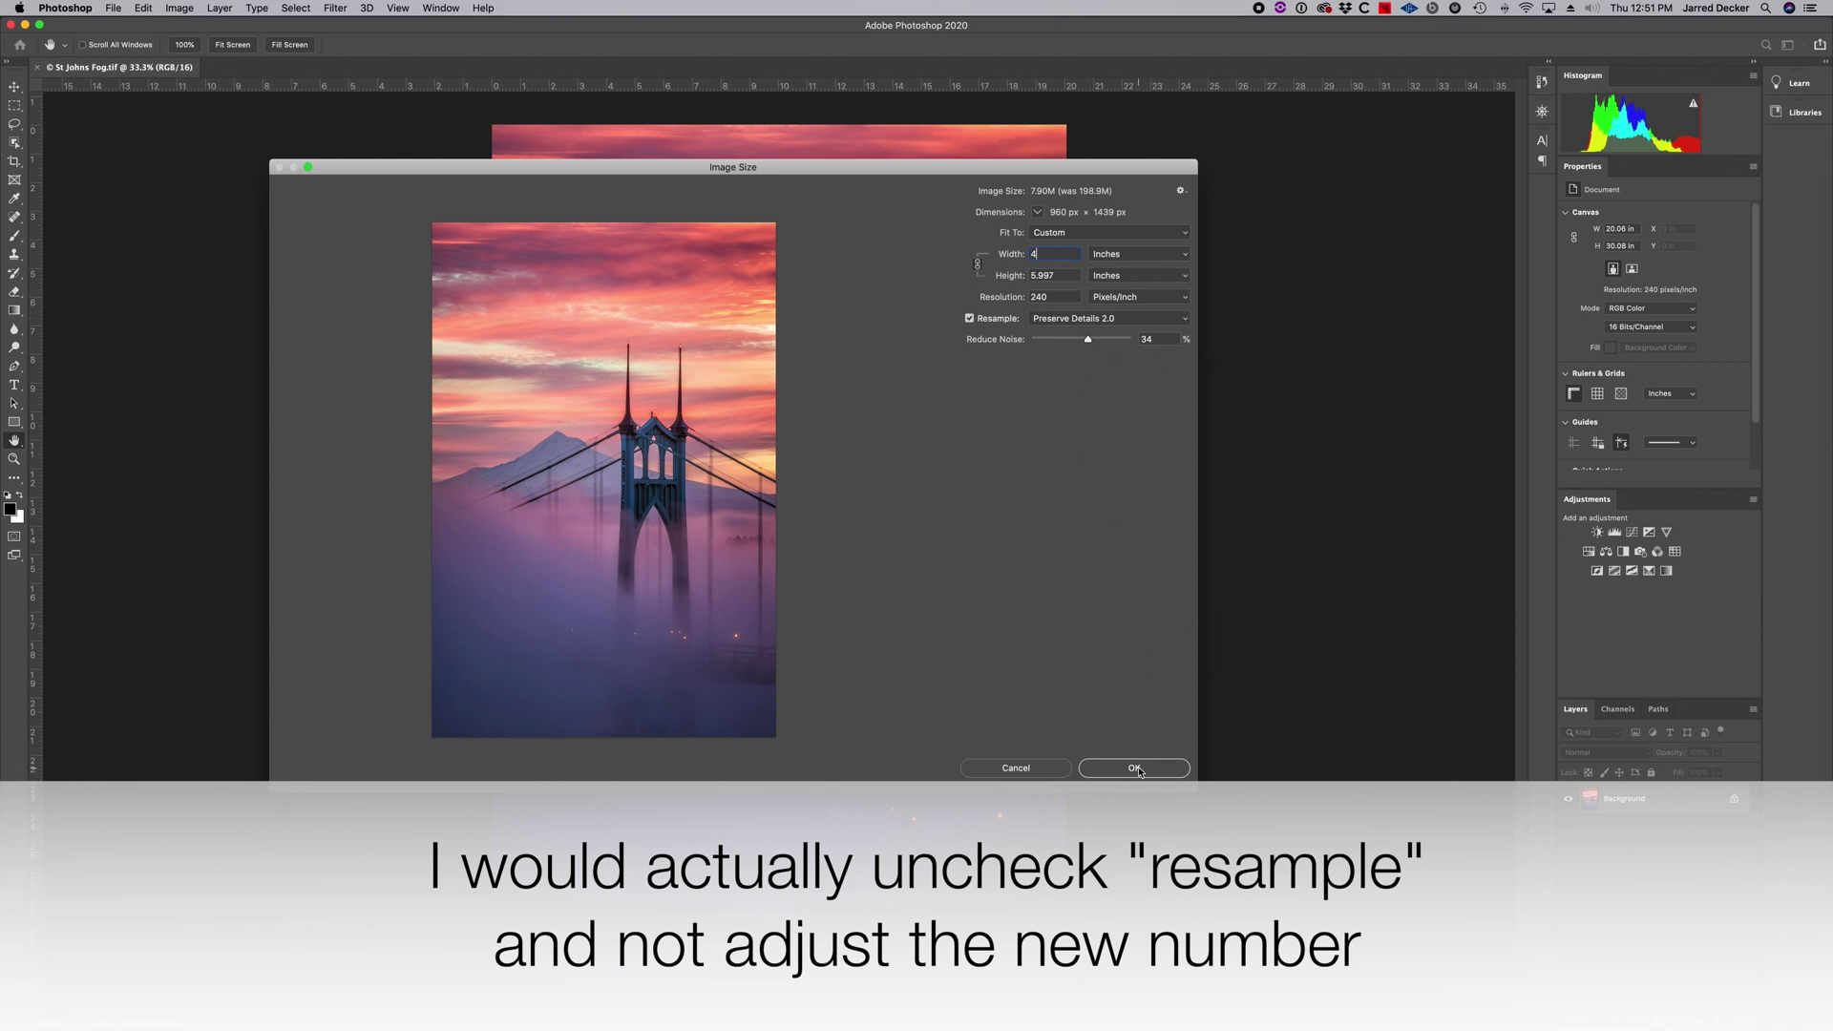
pyautogui.moveTo(1076, 348); pyautogui.dragTo(1070, 344)
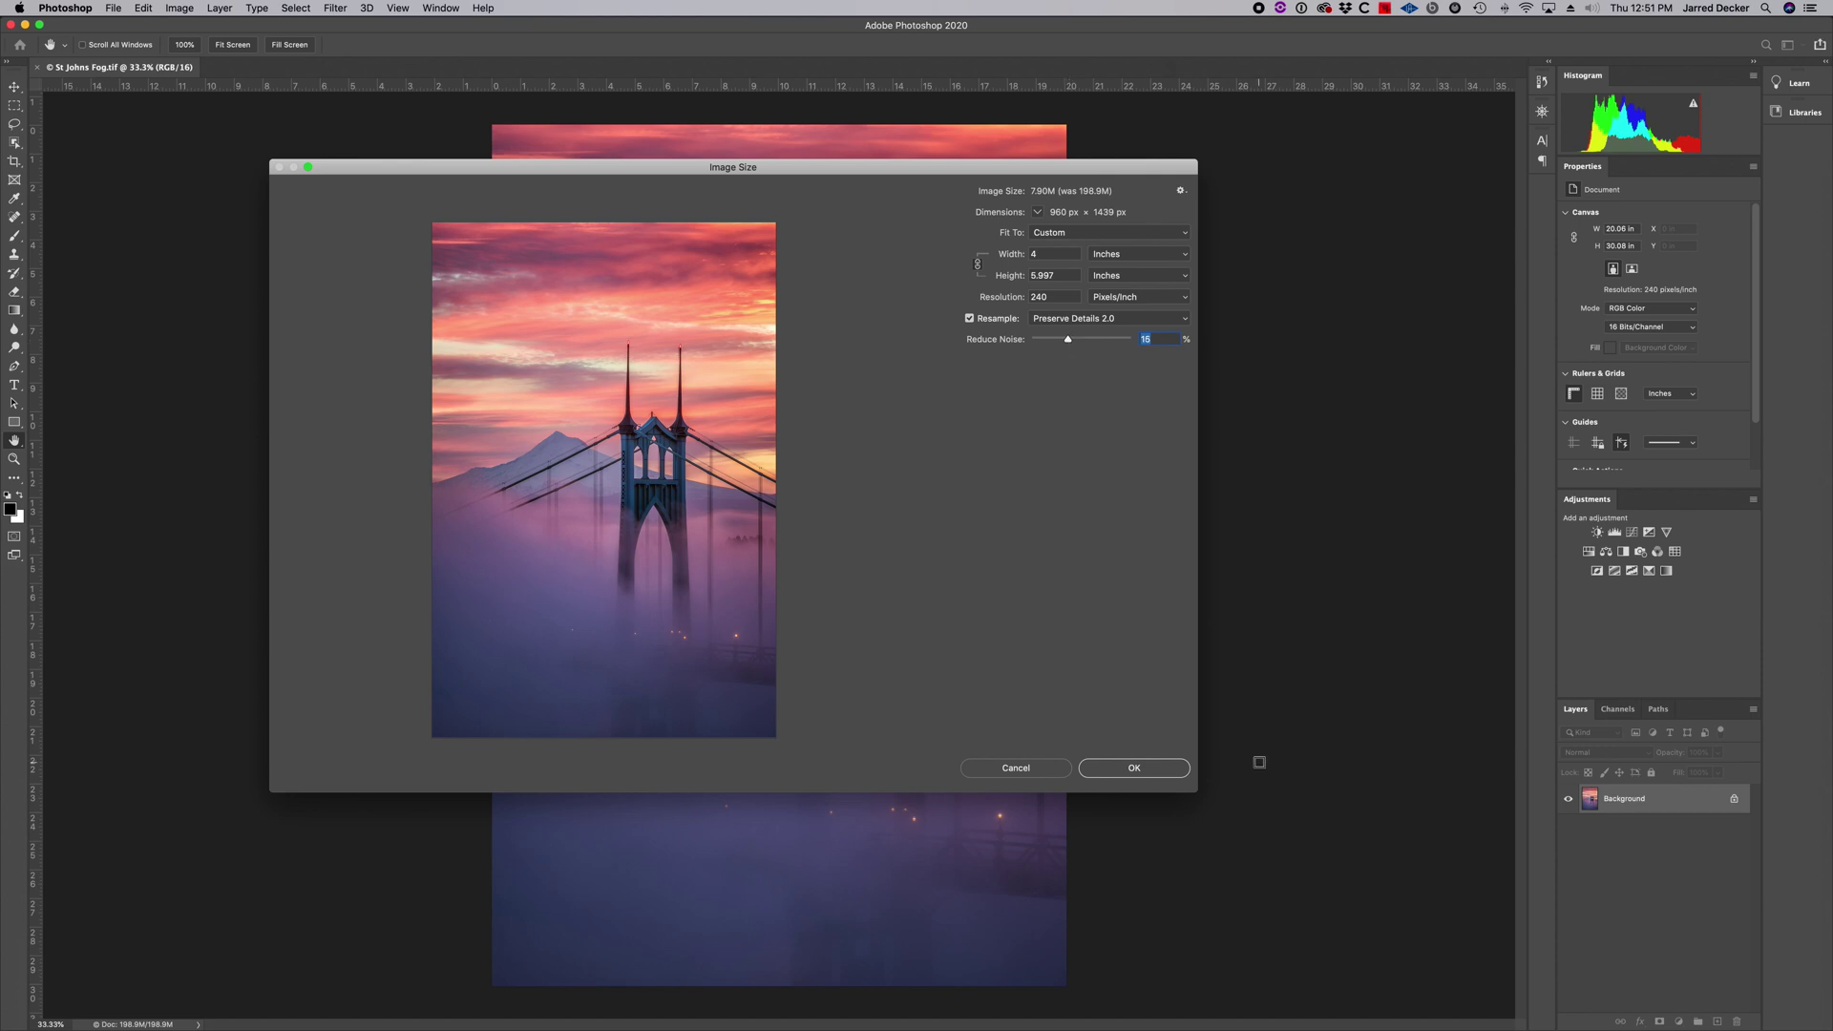
pyautogui.click(1135, 769)
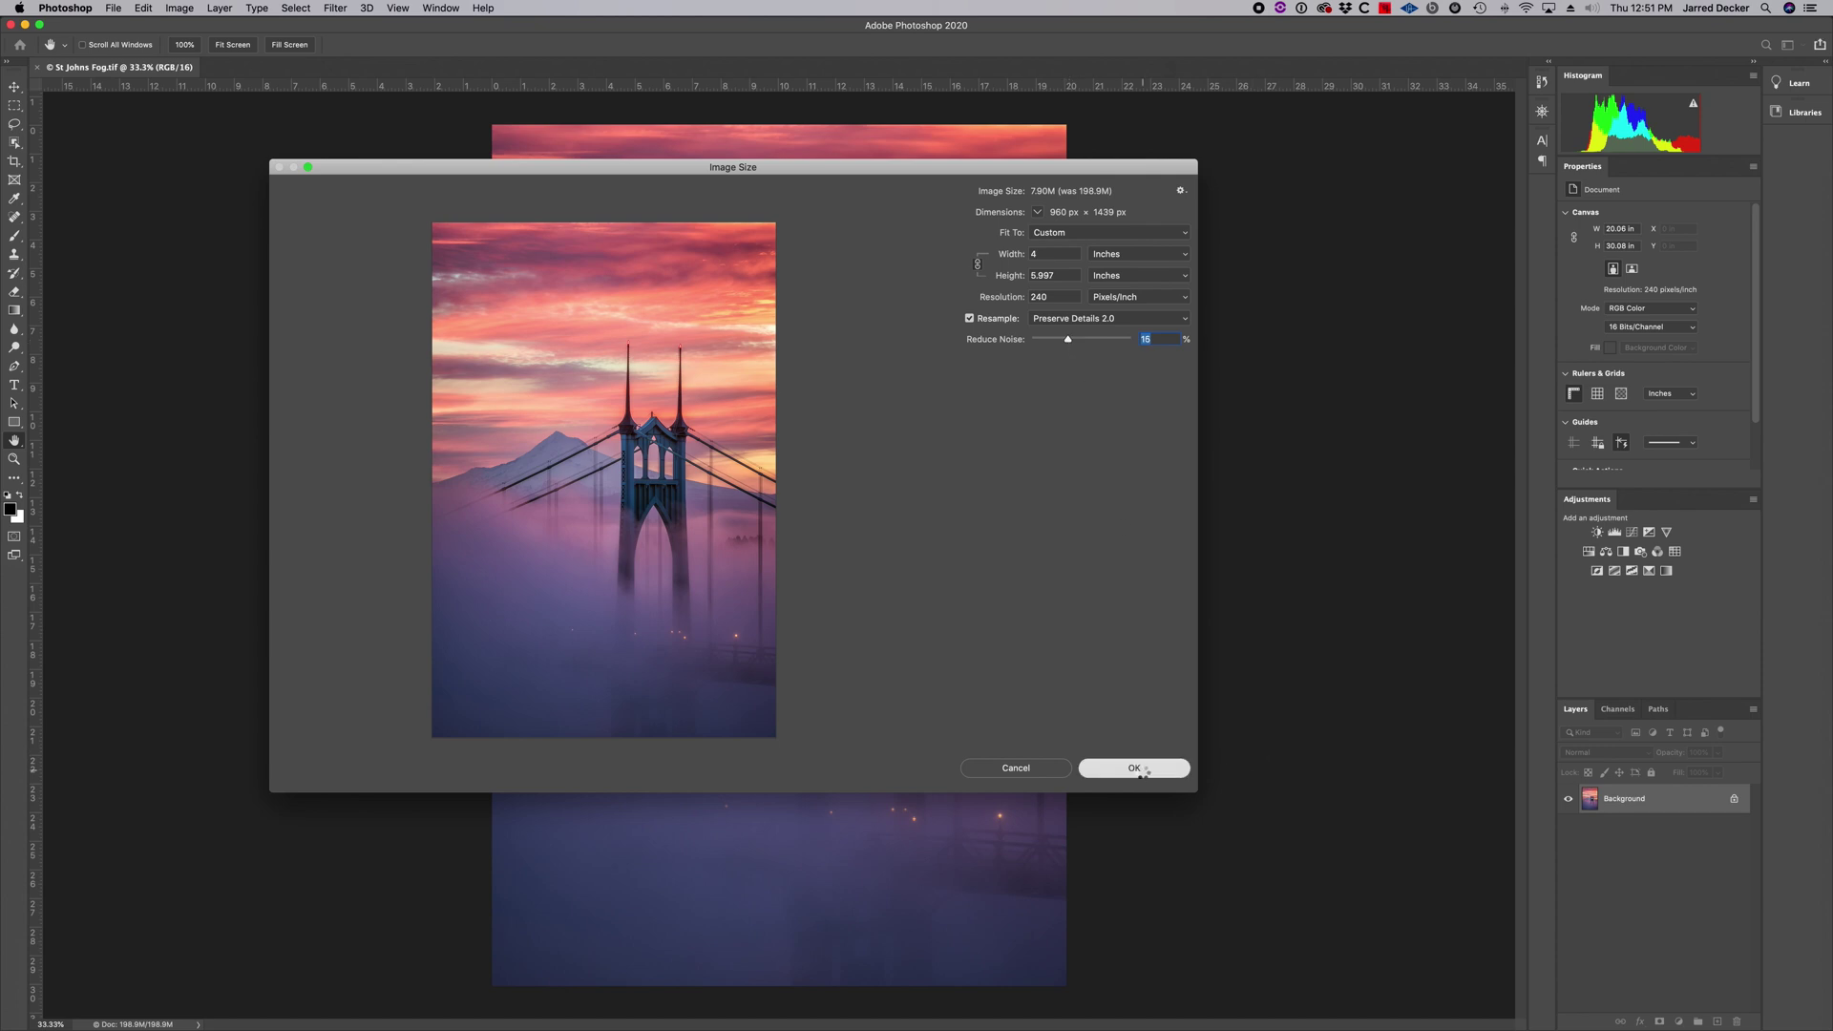
pyautogui.press('s')
pyautogui.press('super+0')
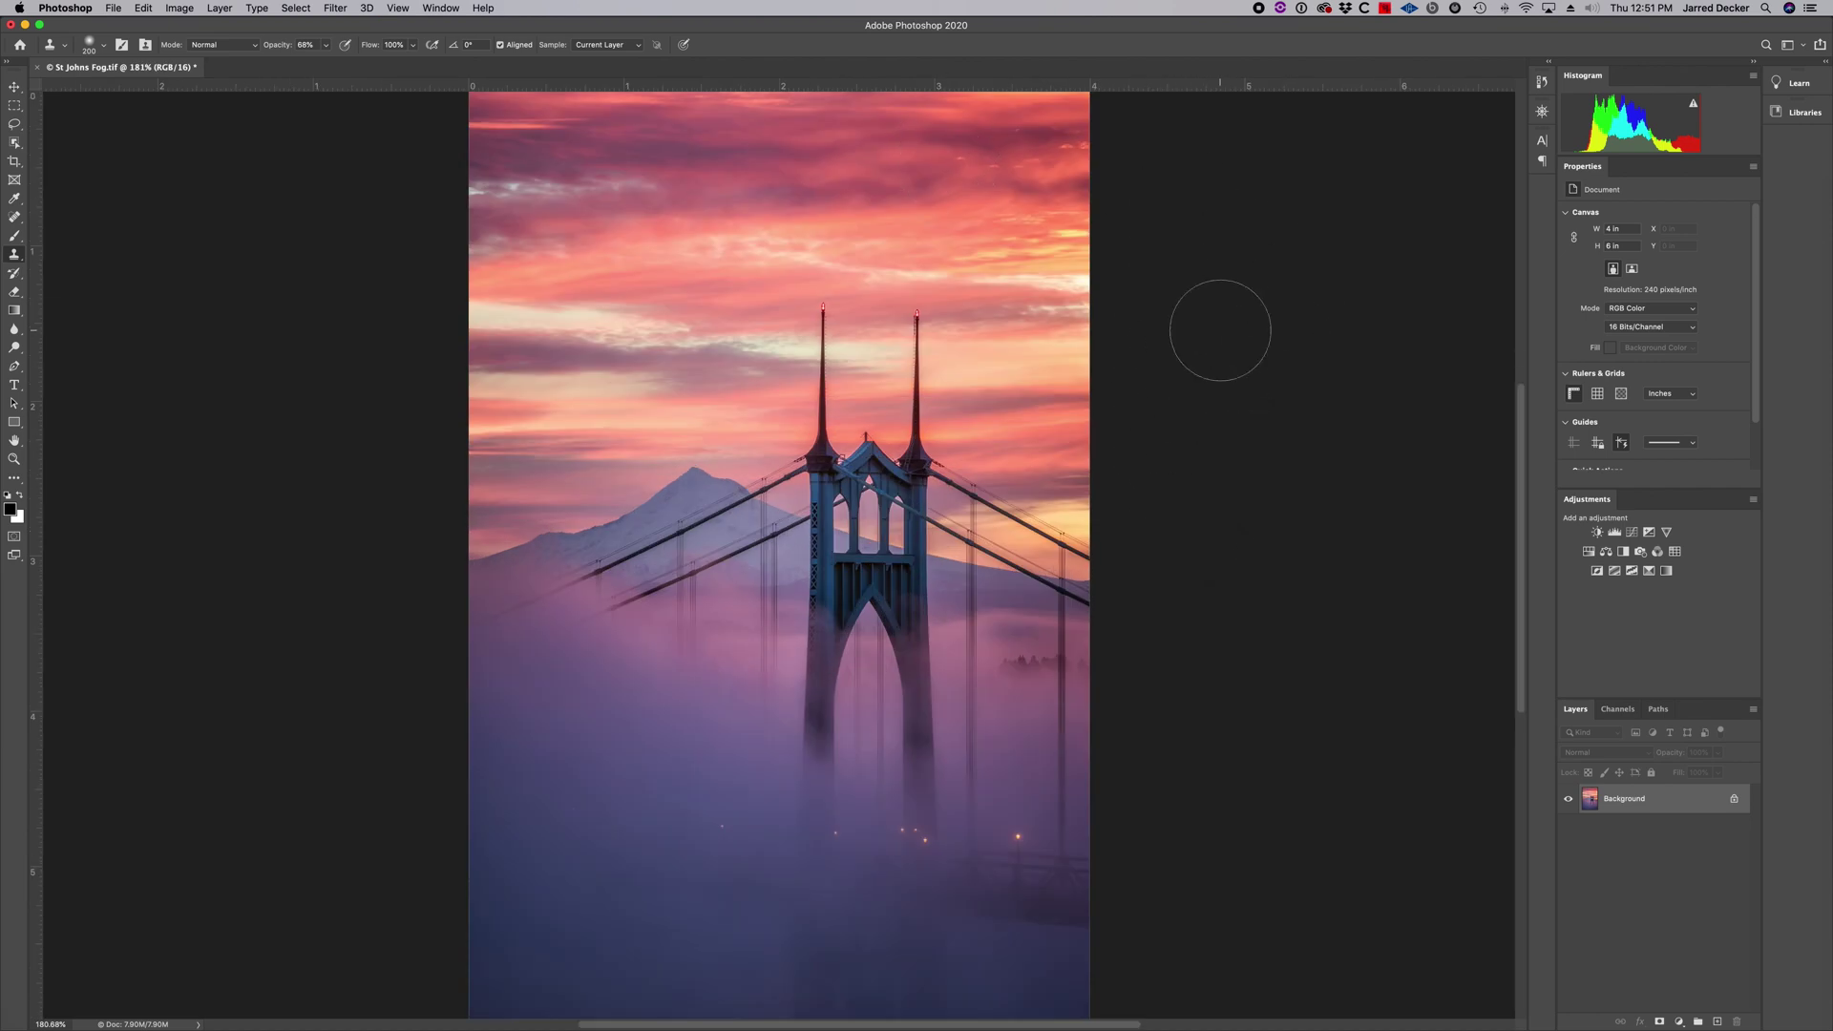
# Open the image's print settings, choose the Canon PRO-100 IJ printer and set color handling to Photoshop Manages Colors.
pyautogui.press('super+shift+s')
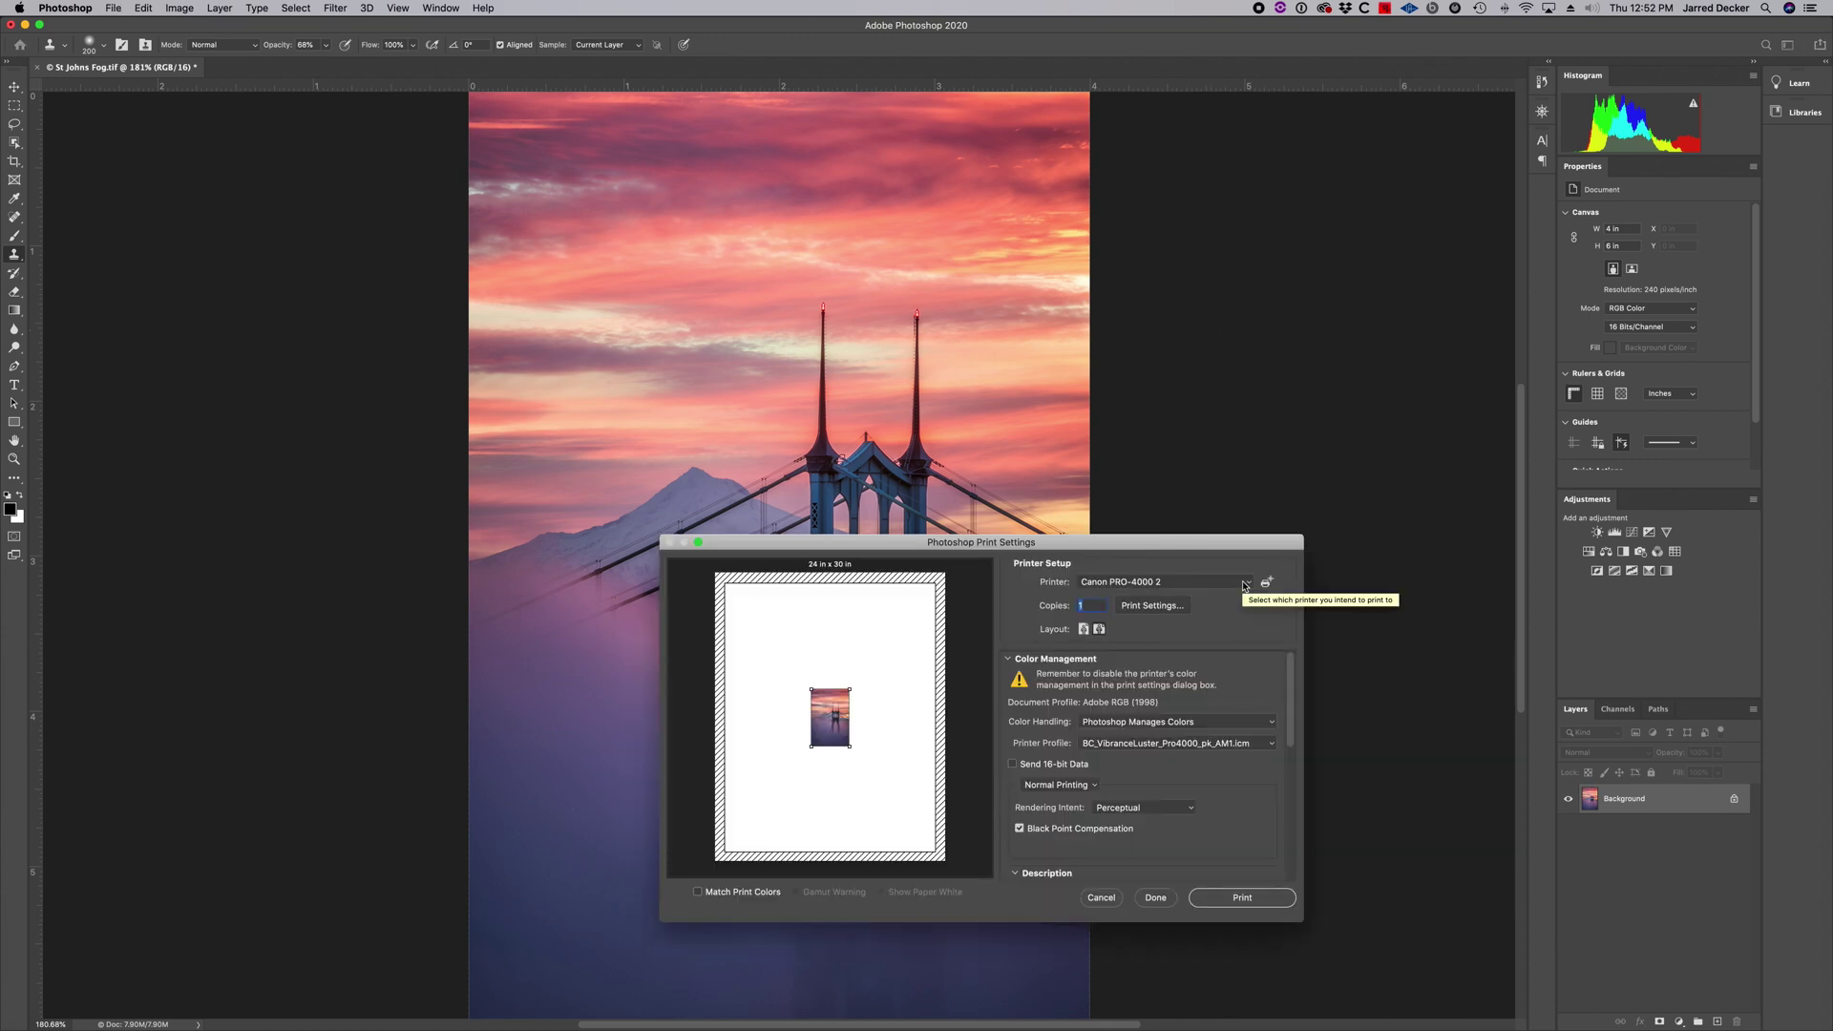
pyautogui.click(1245, 584)
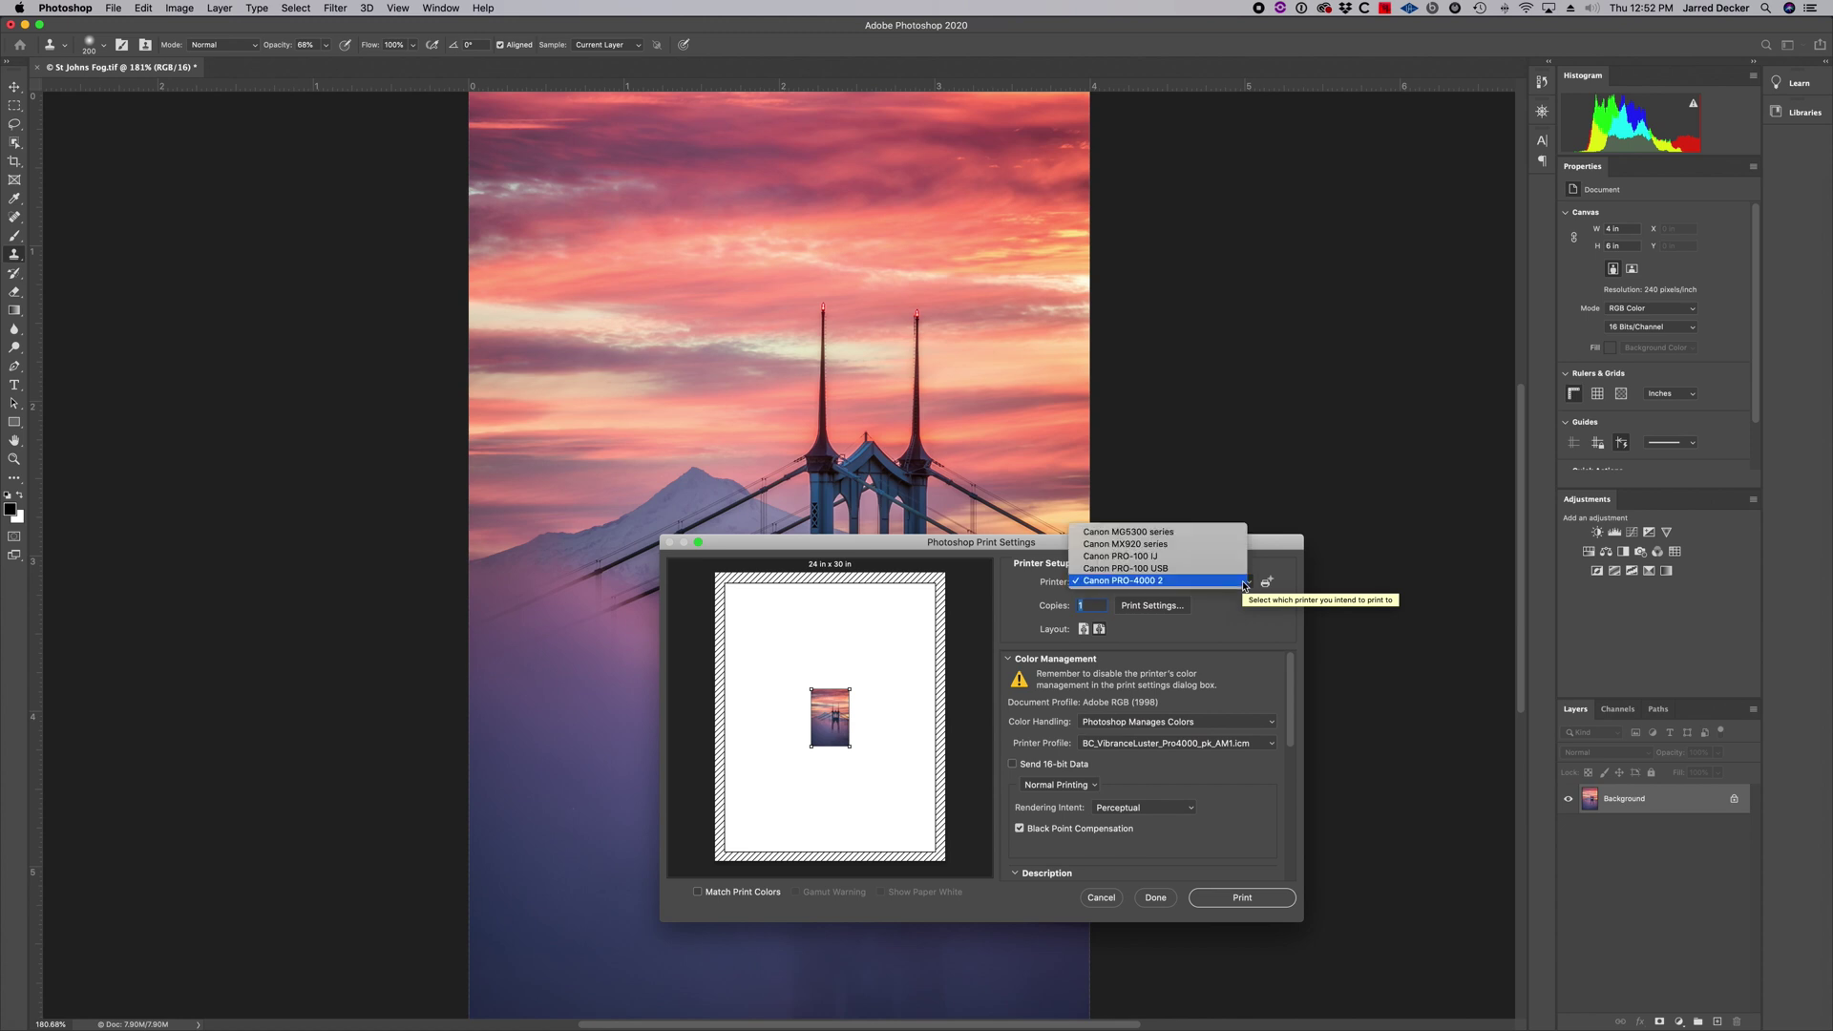
pyautogui.click(1164, 559)
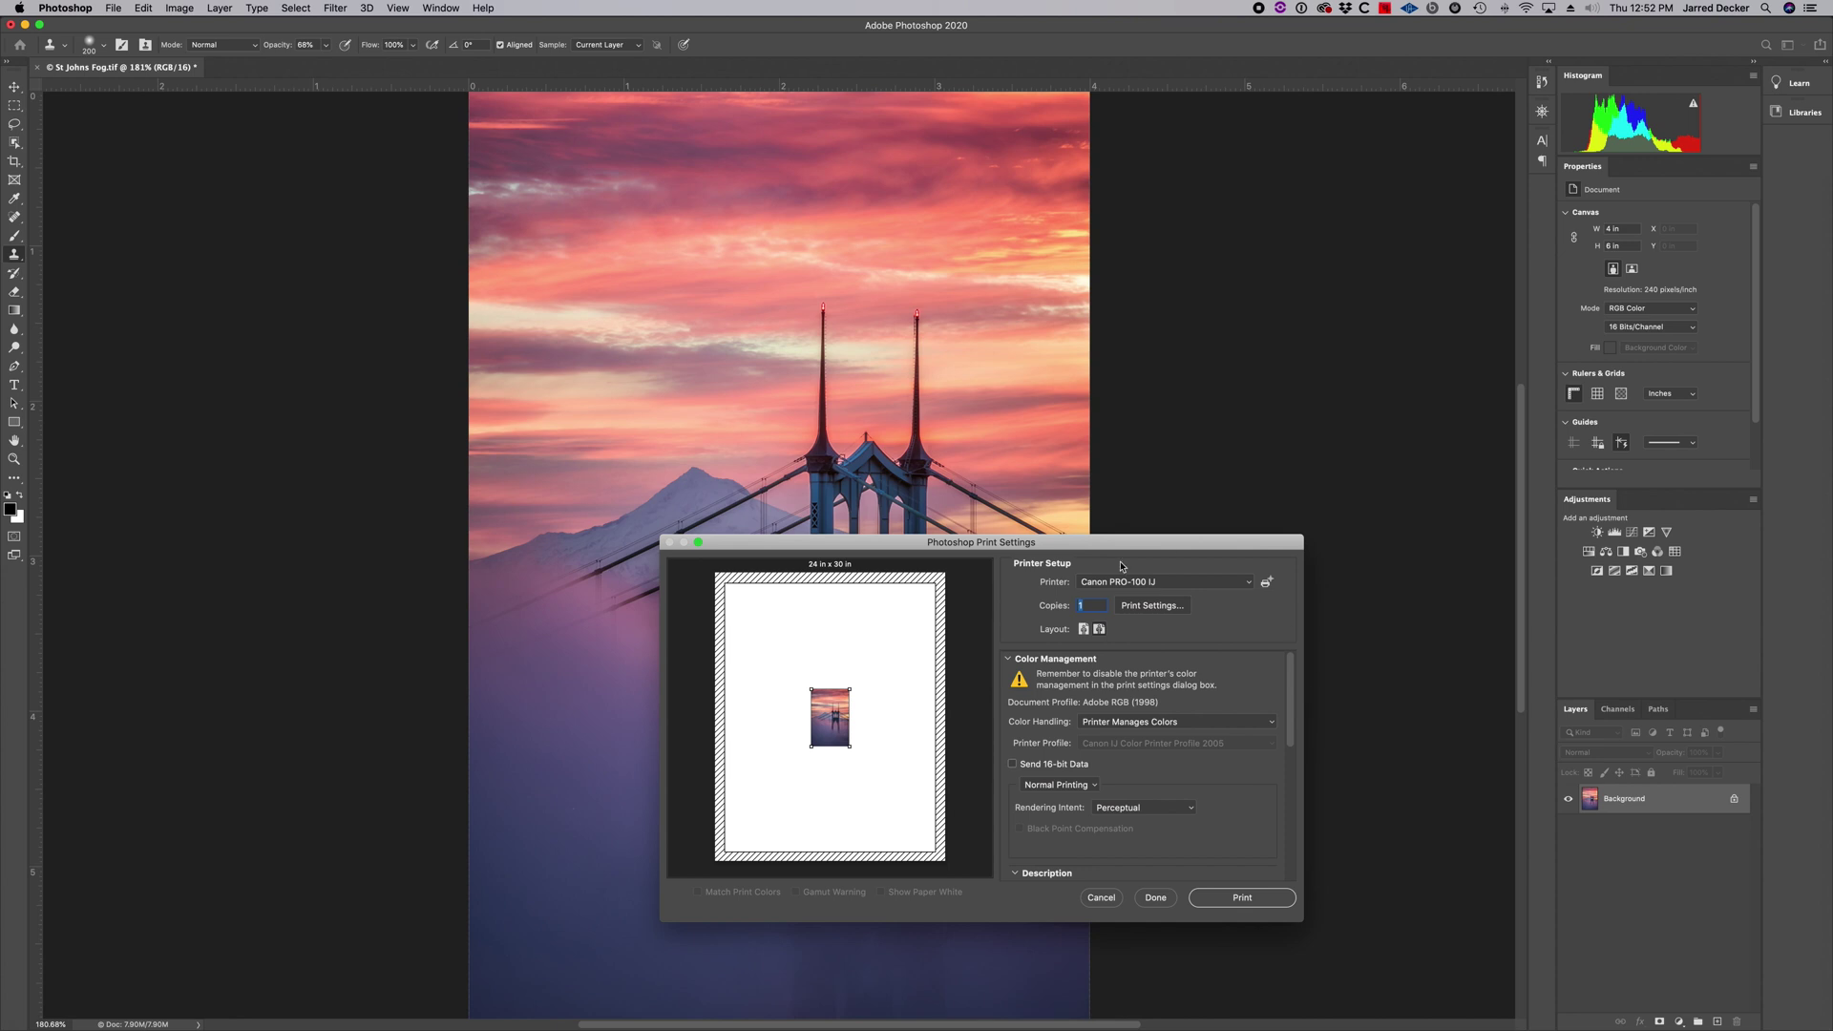
pyautogui.click(1233, 722)
pyautogui.click(1205, 733)
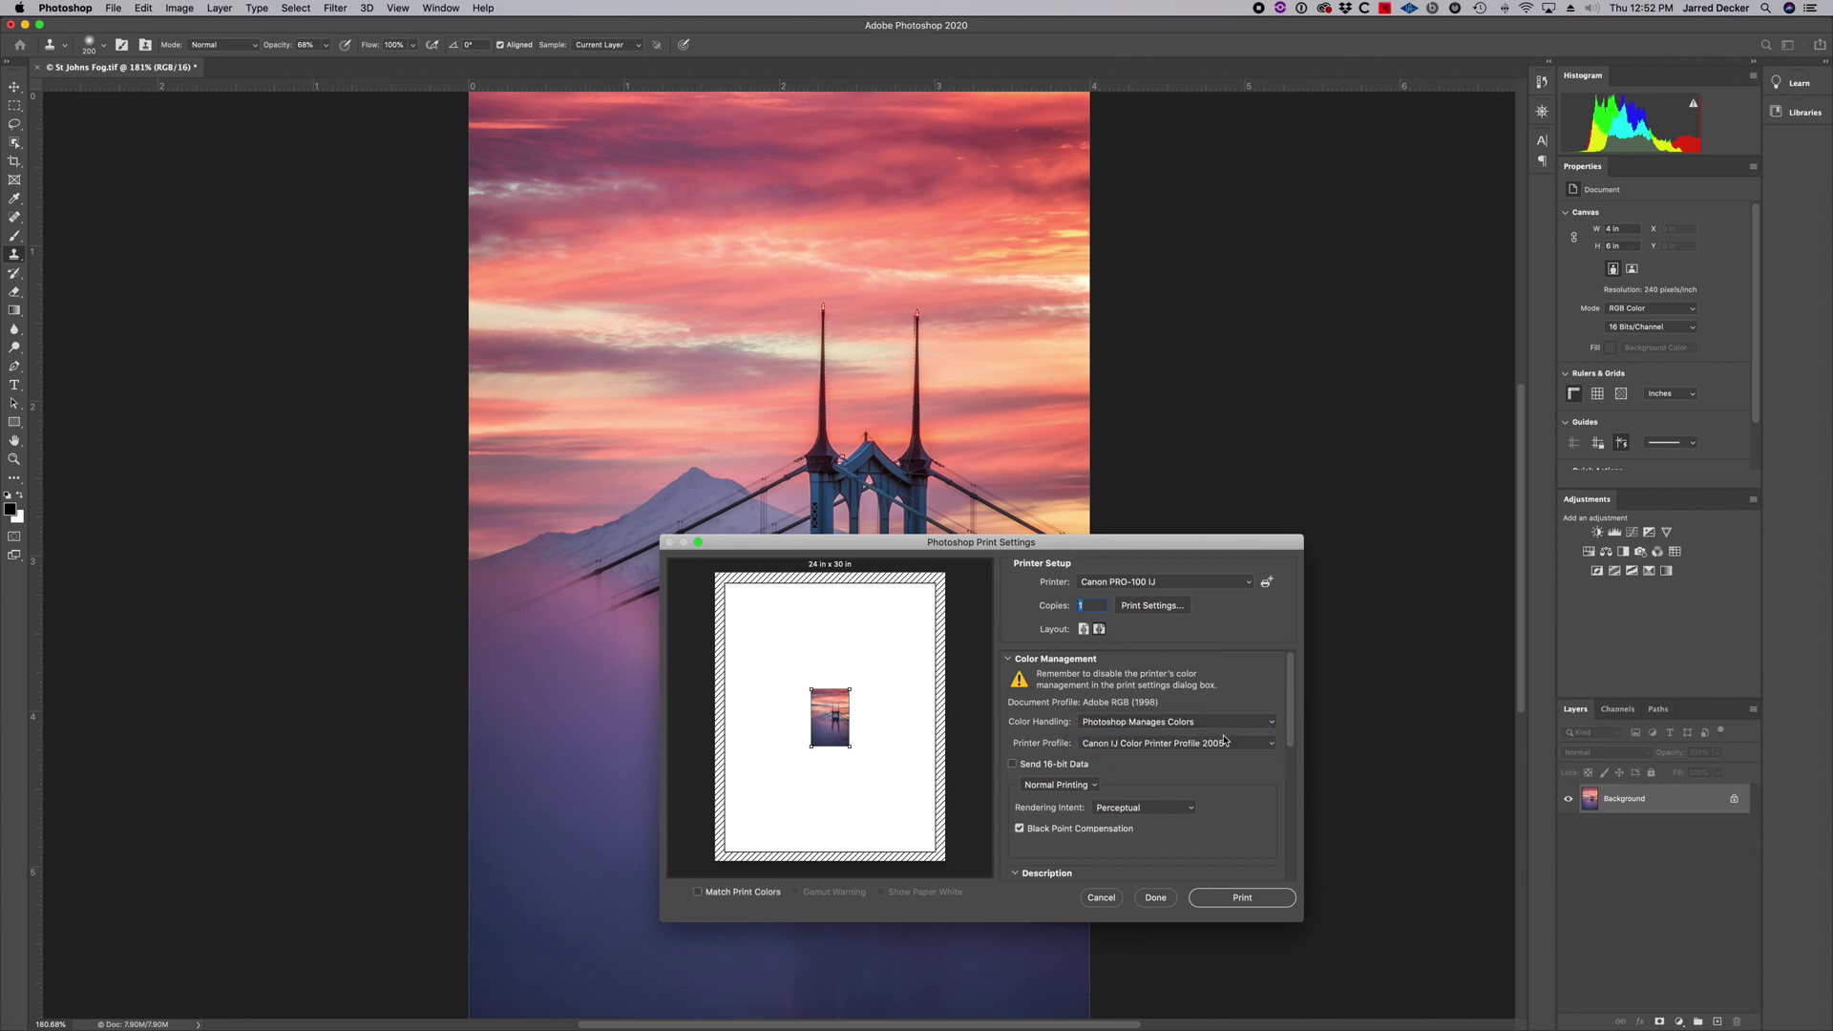
# Set the printer profile to RR UPSatin 4.0 CanPro-100.
pyautogui.click(1250, 746)
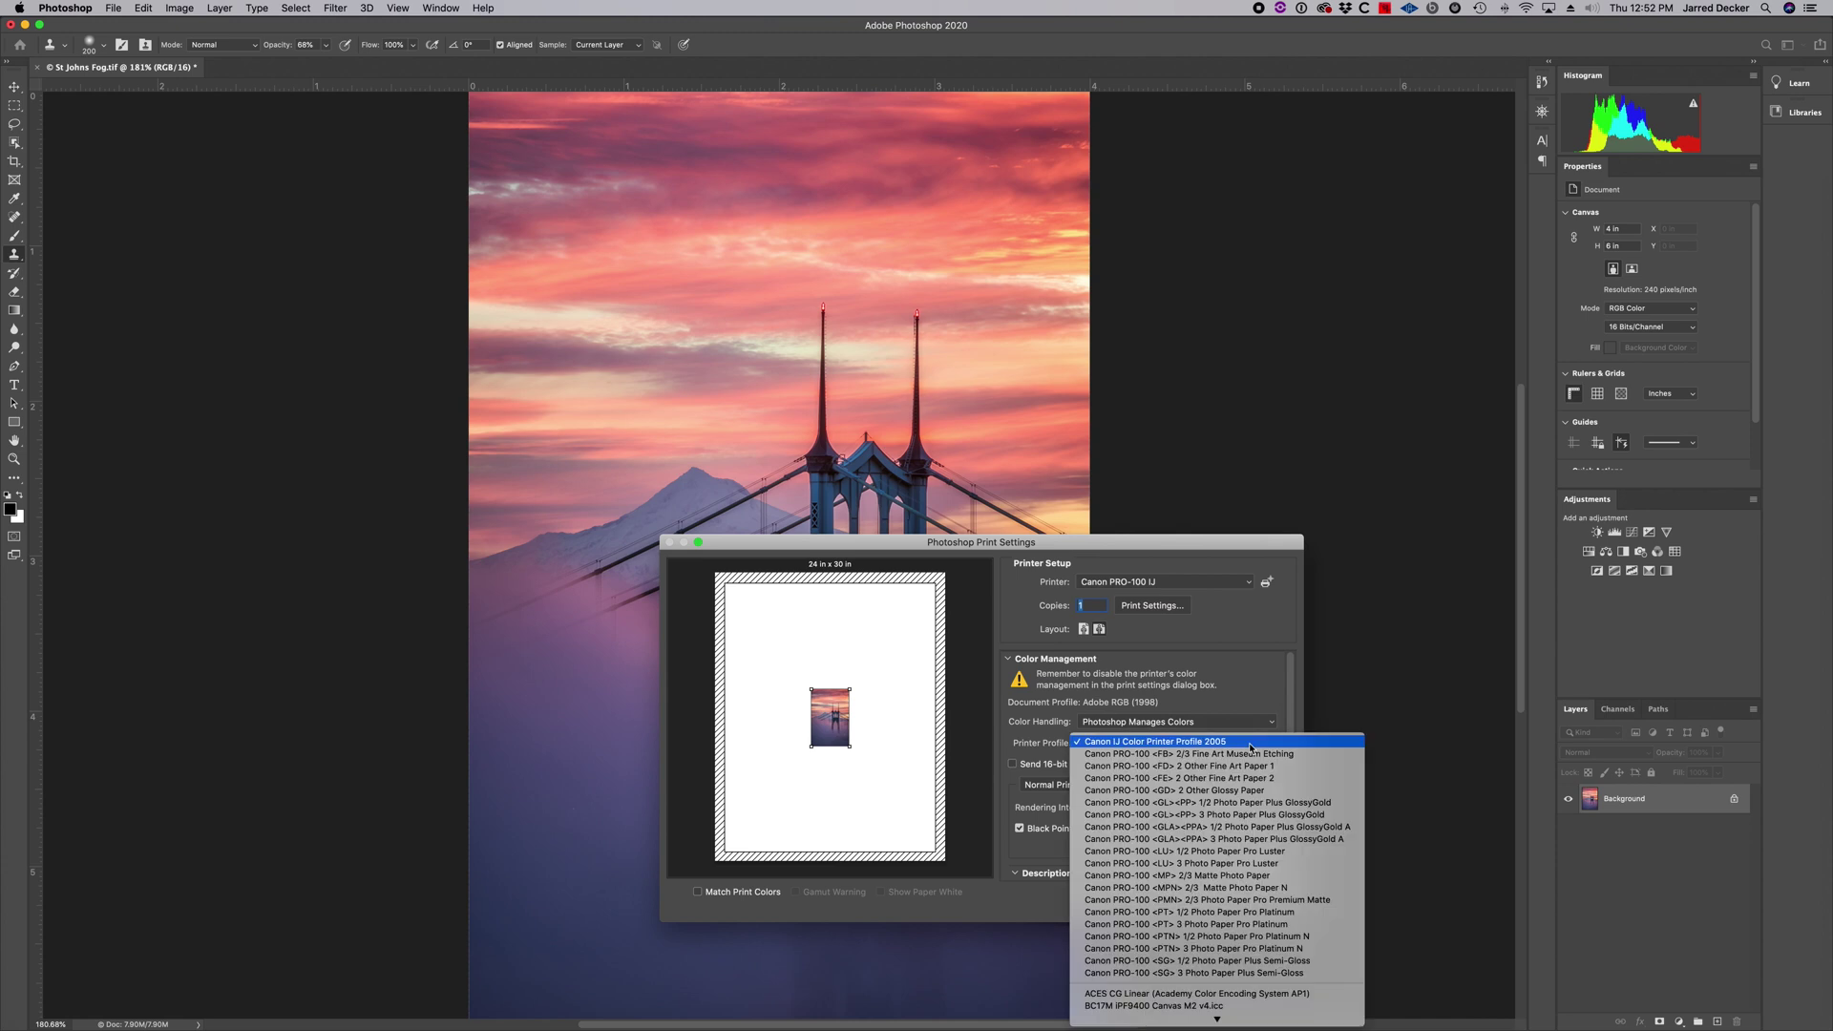
pyautogui.scroll(-15, 1235, 840)
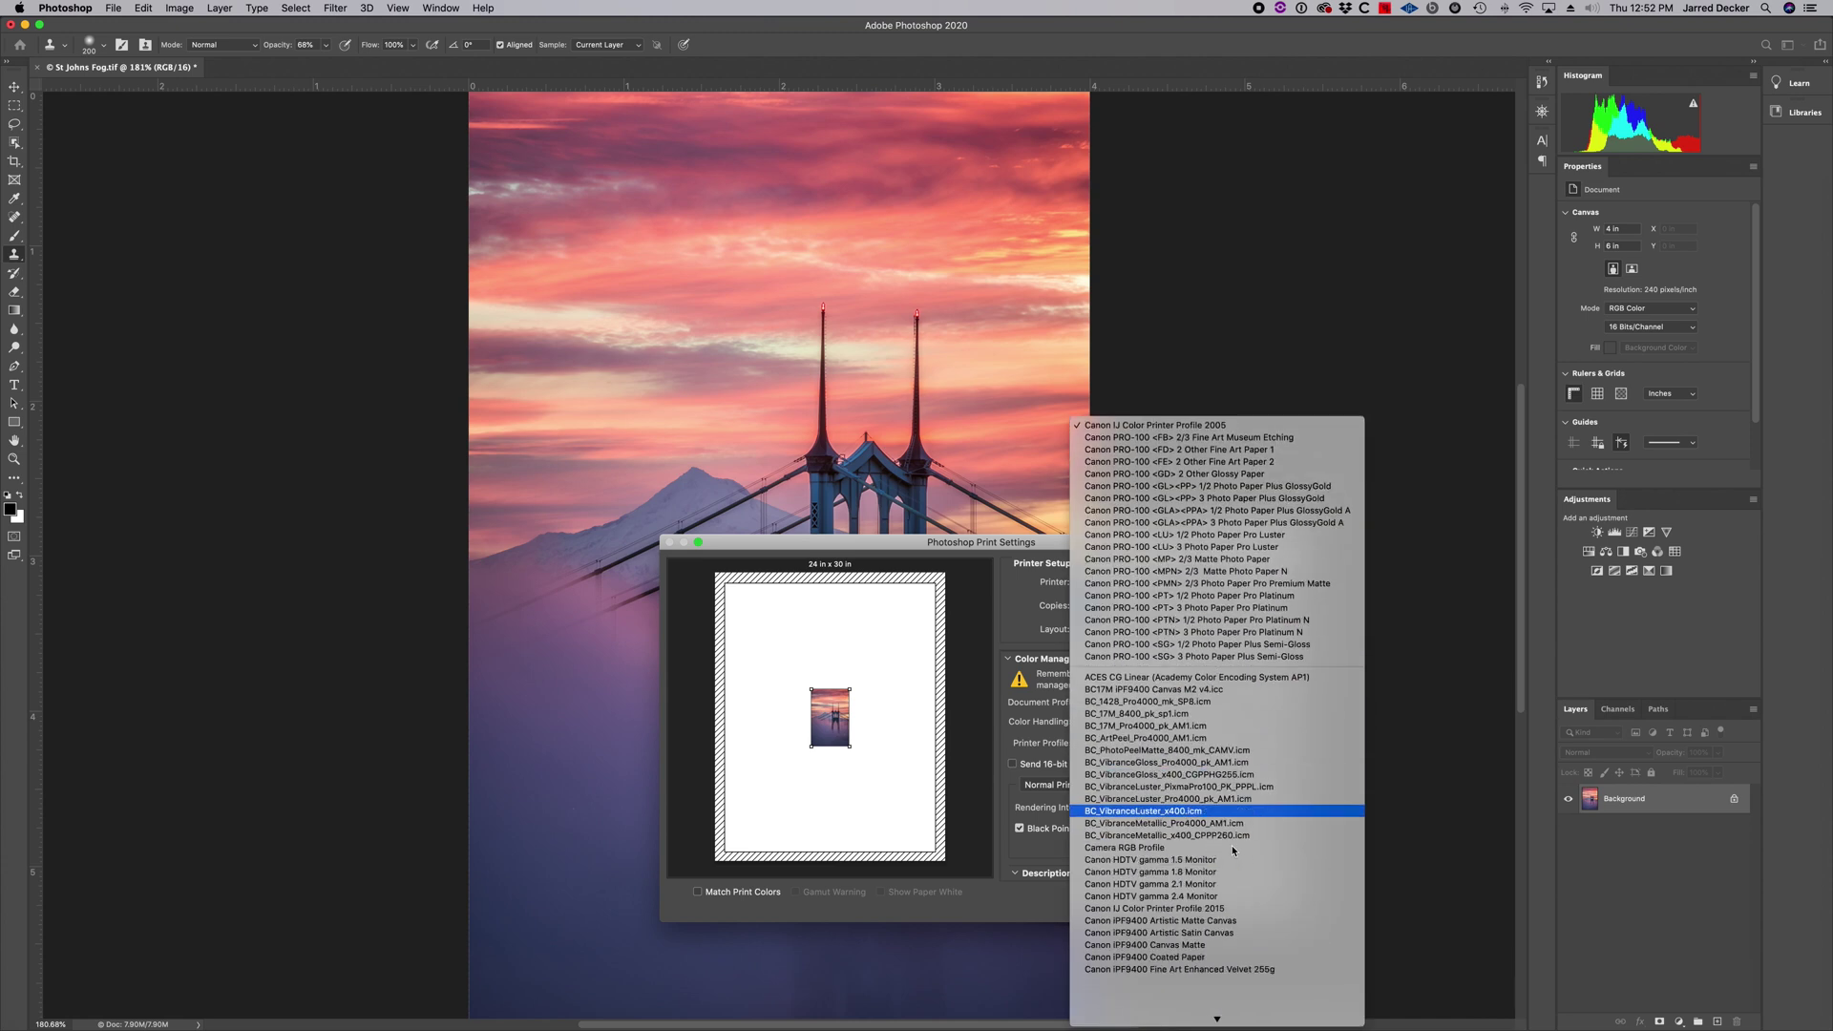
pyautogui.scroll(-15, 1233, 849)
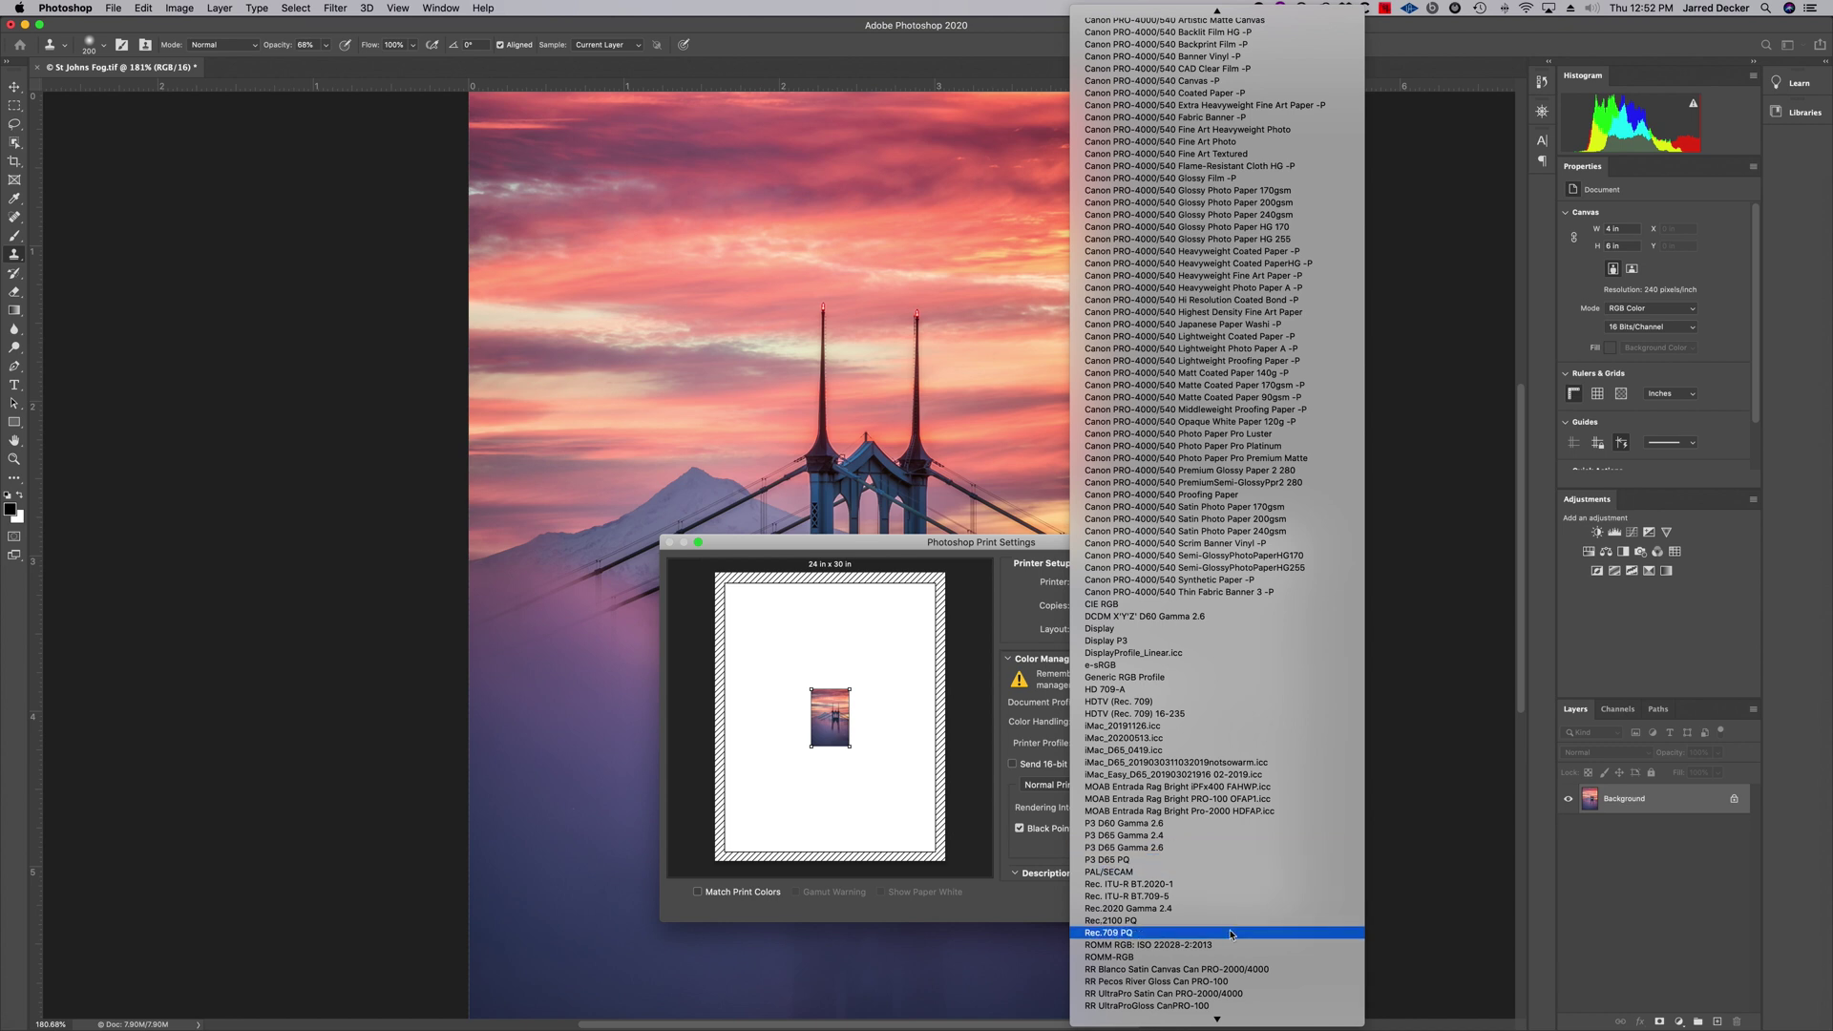
pyautogui.scroll(-5, 1231, 936)
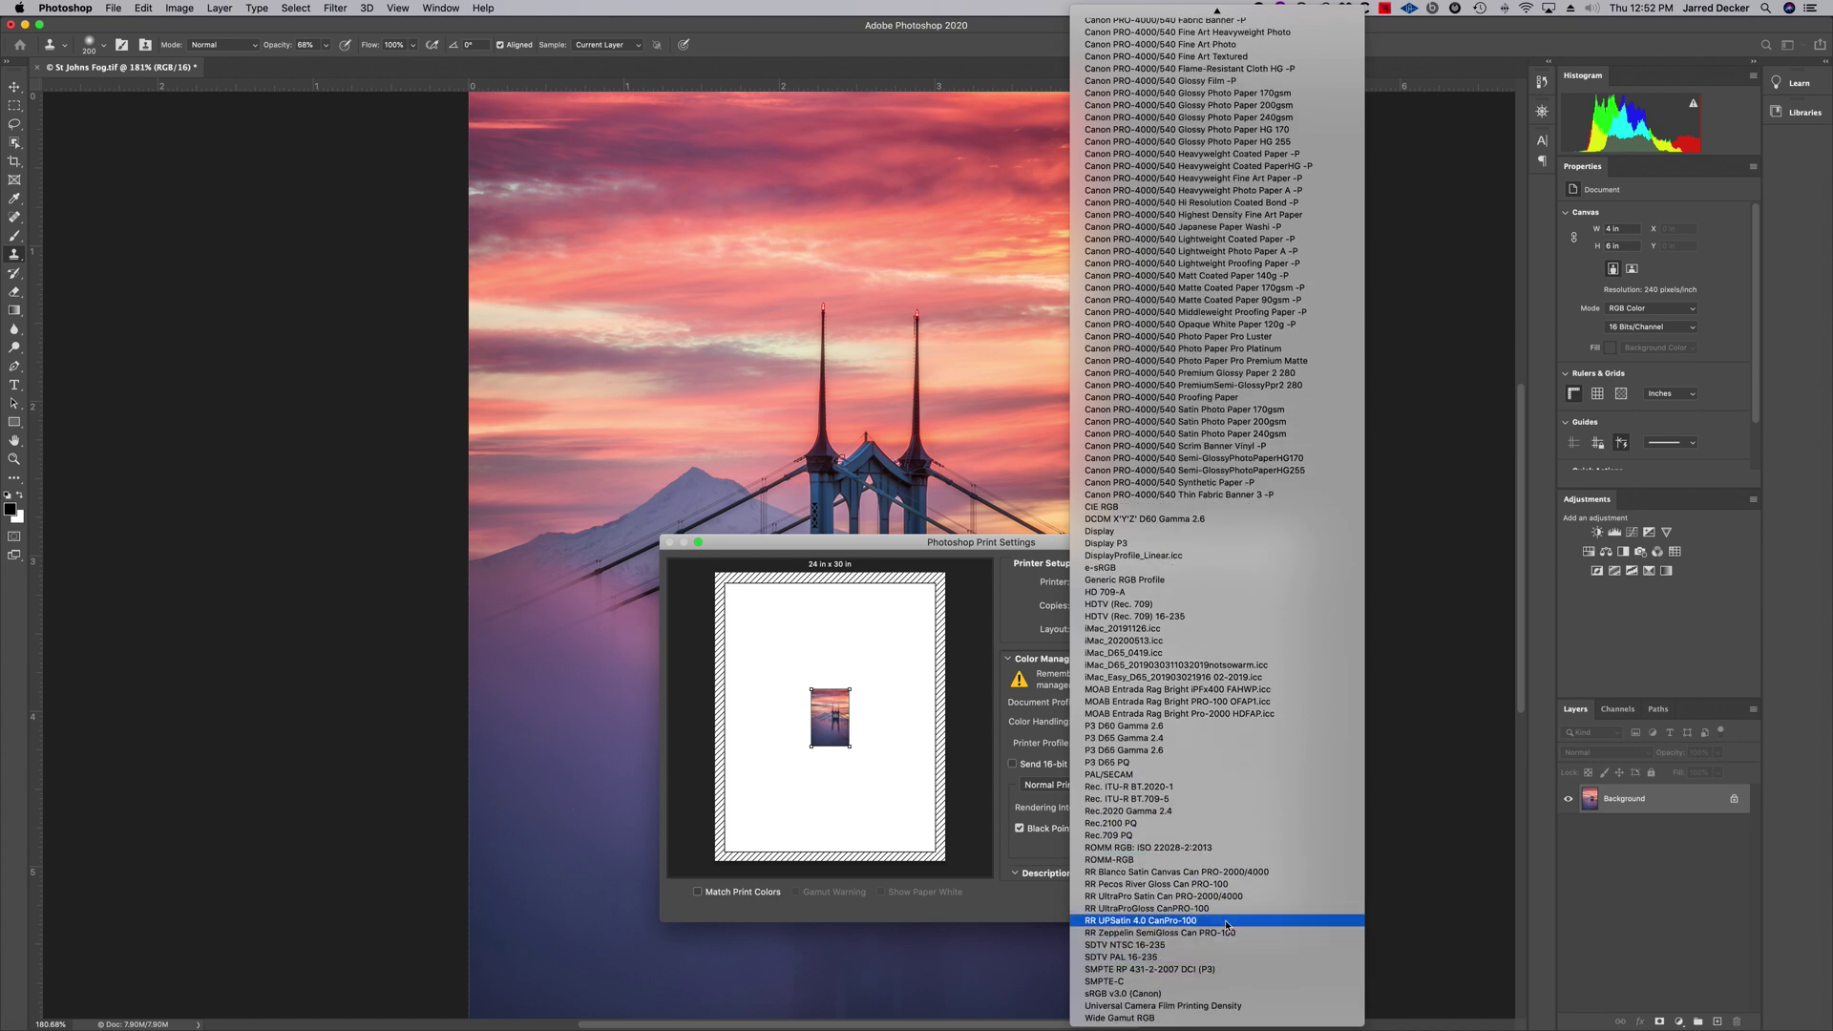
pyautogui.click(1161, 921)
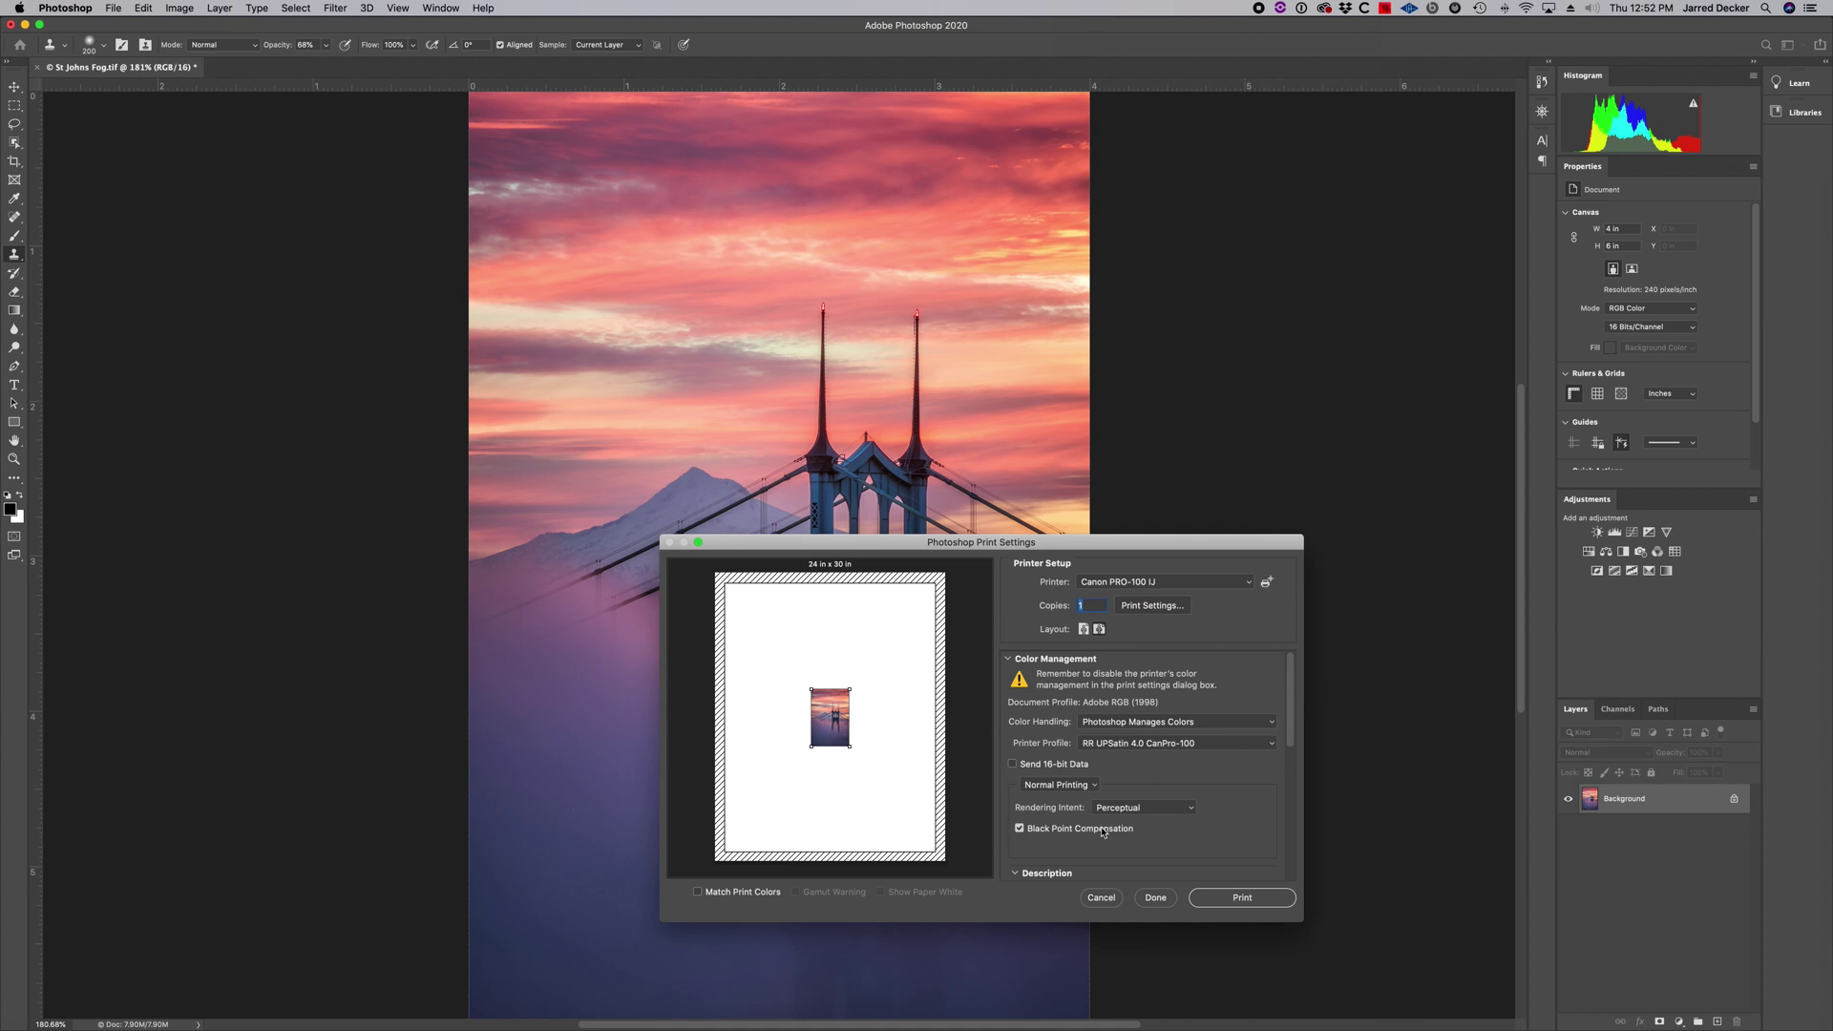
# Set the paper size to 4 x 6 Borderless in the printer-specific print settings.
pyautogui.click(1163, 611)
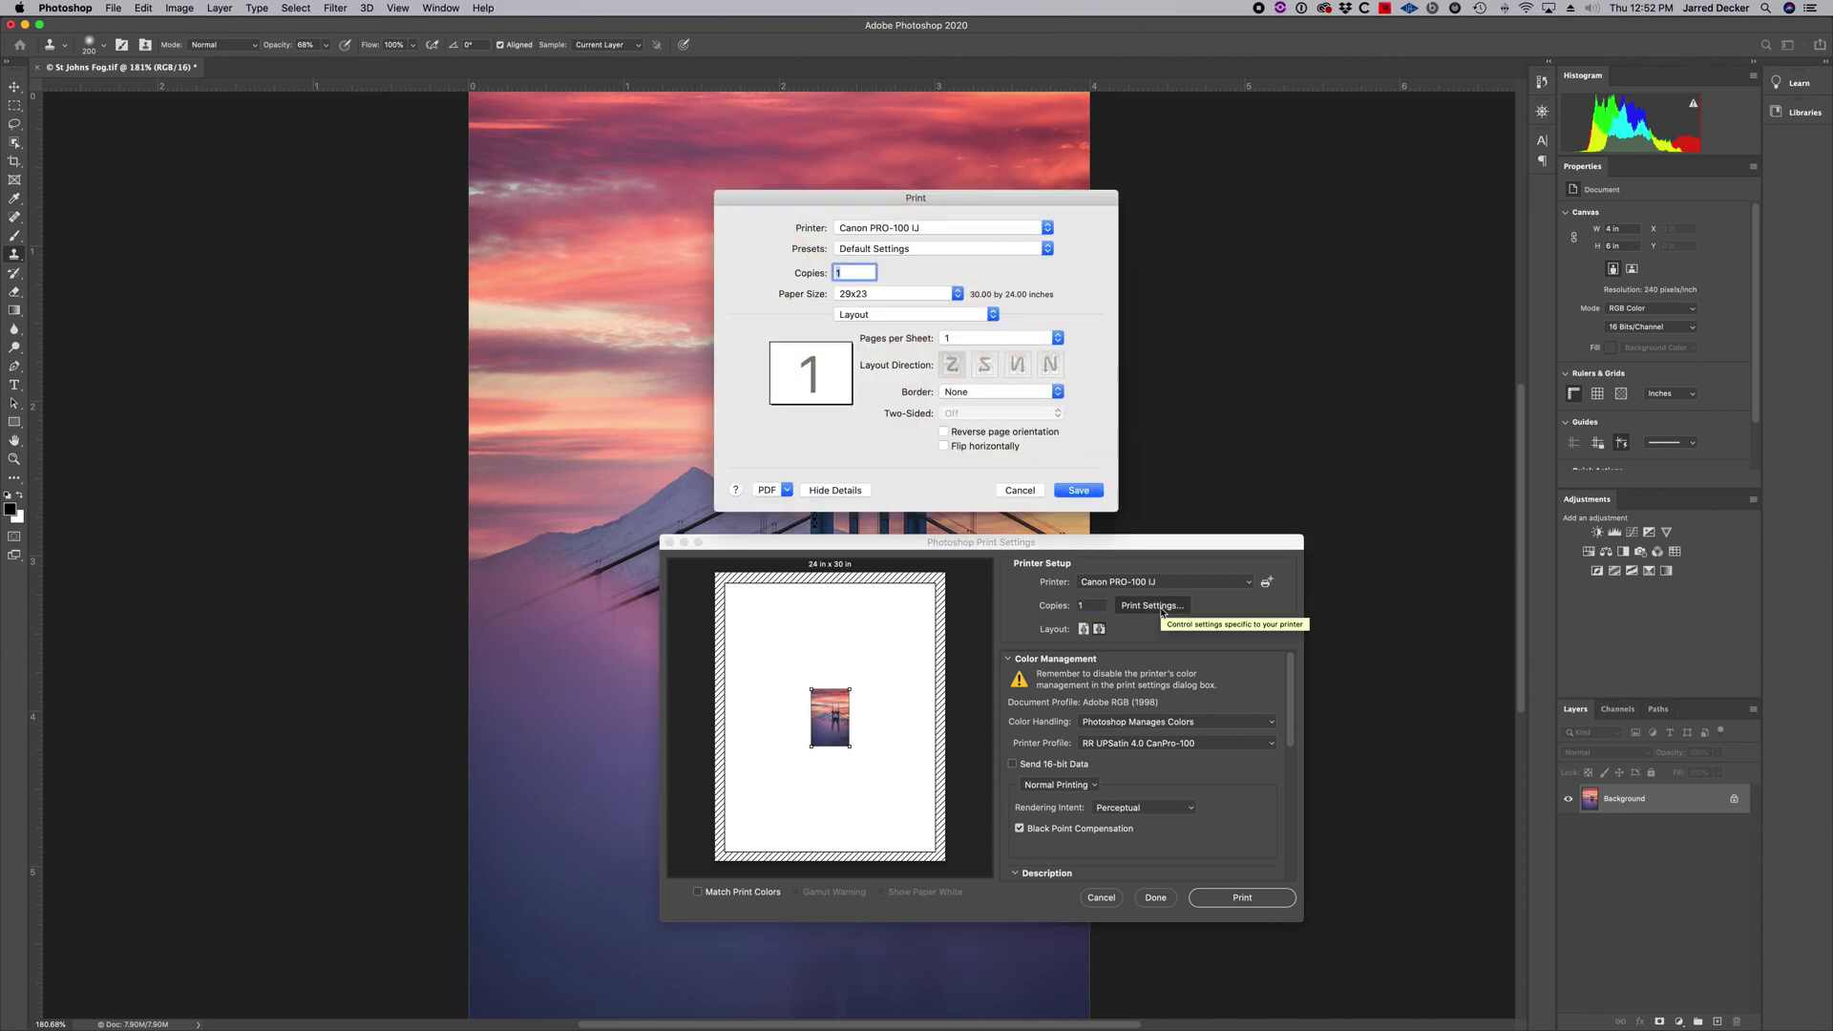
pyautogui.click(956, 294)
pyautogui.moveTo(930, 261)
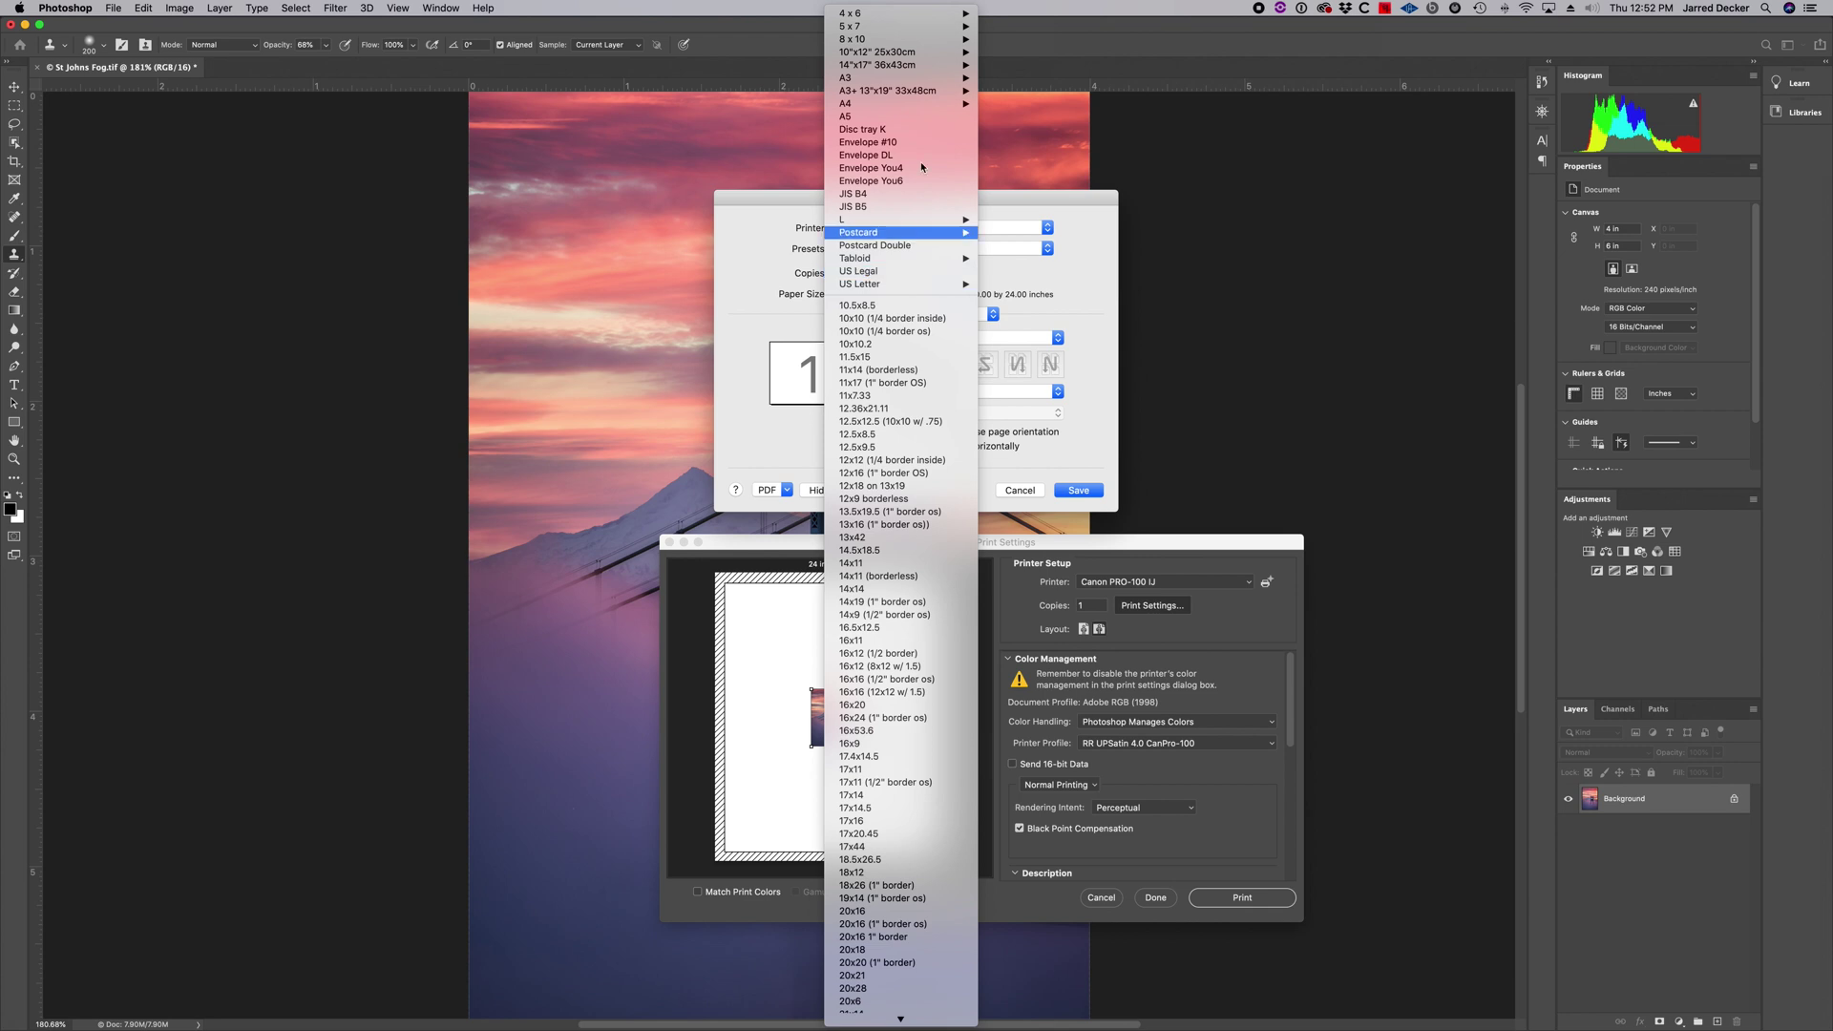
pyautogui.moveTo(945, 14)
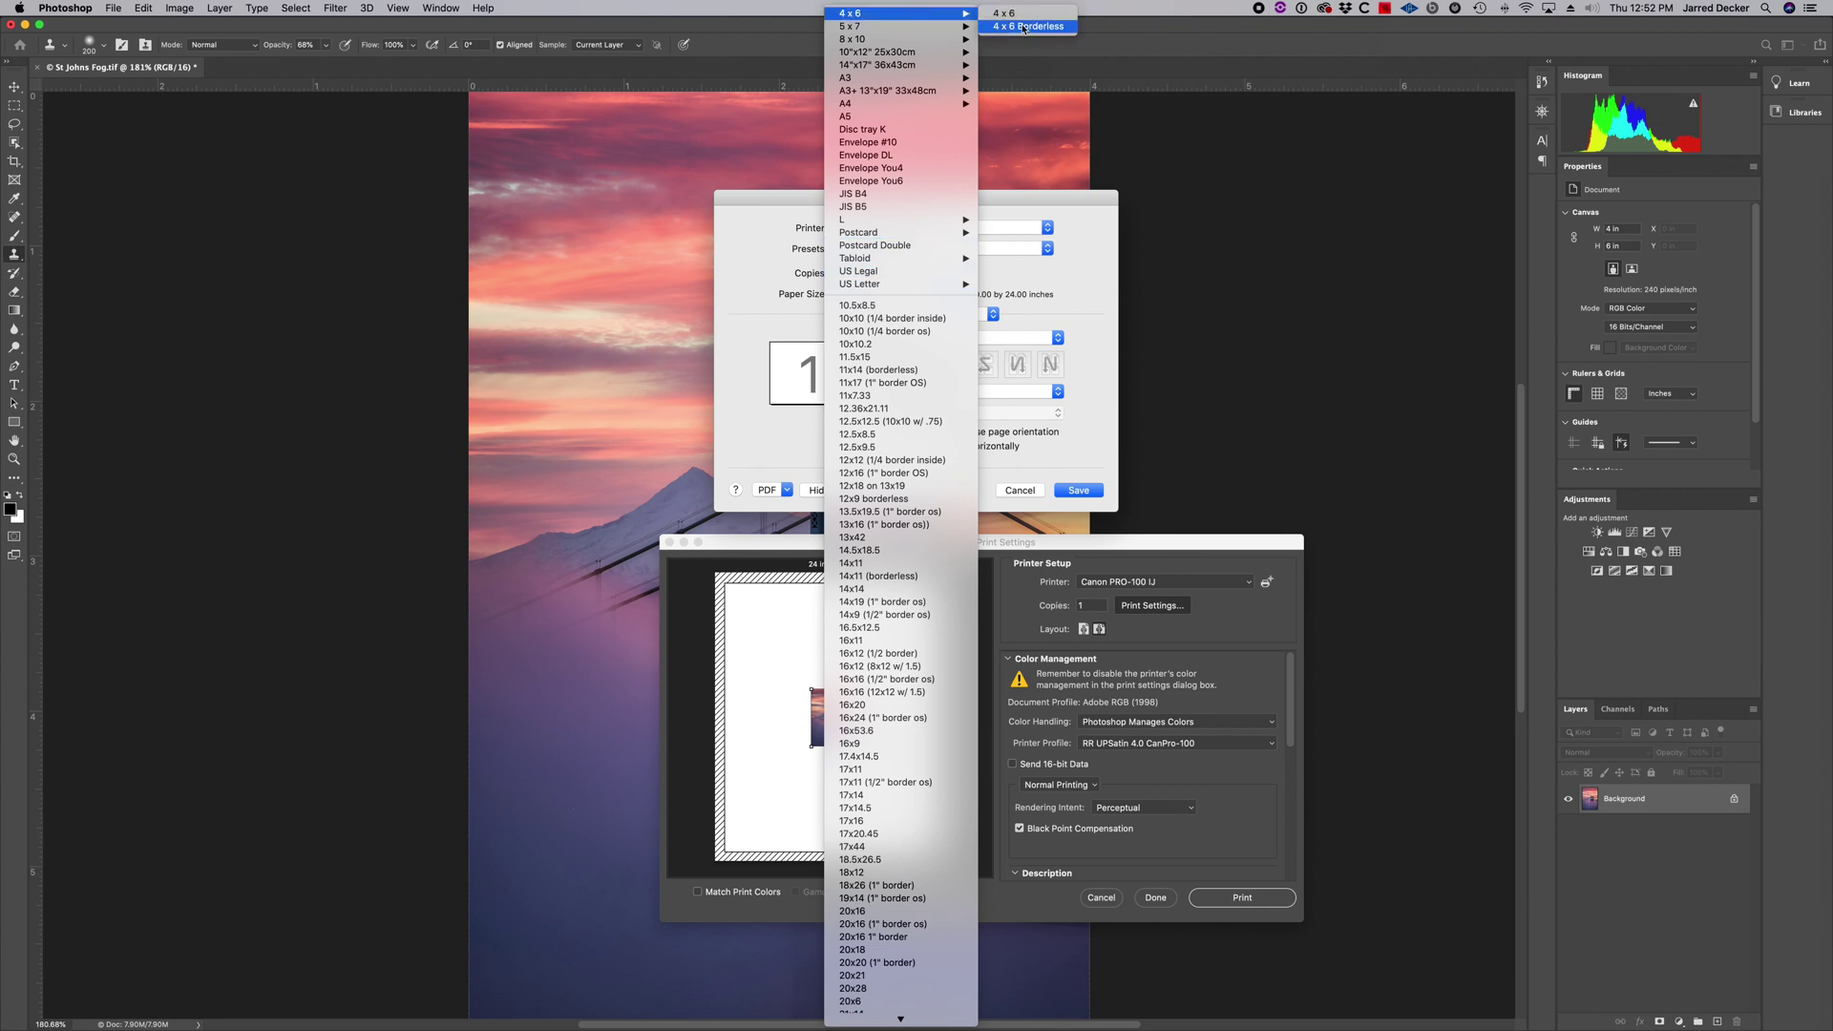
pyautogui.click(1024, 27)
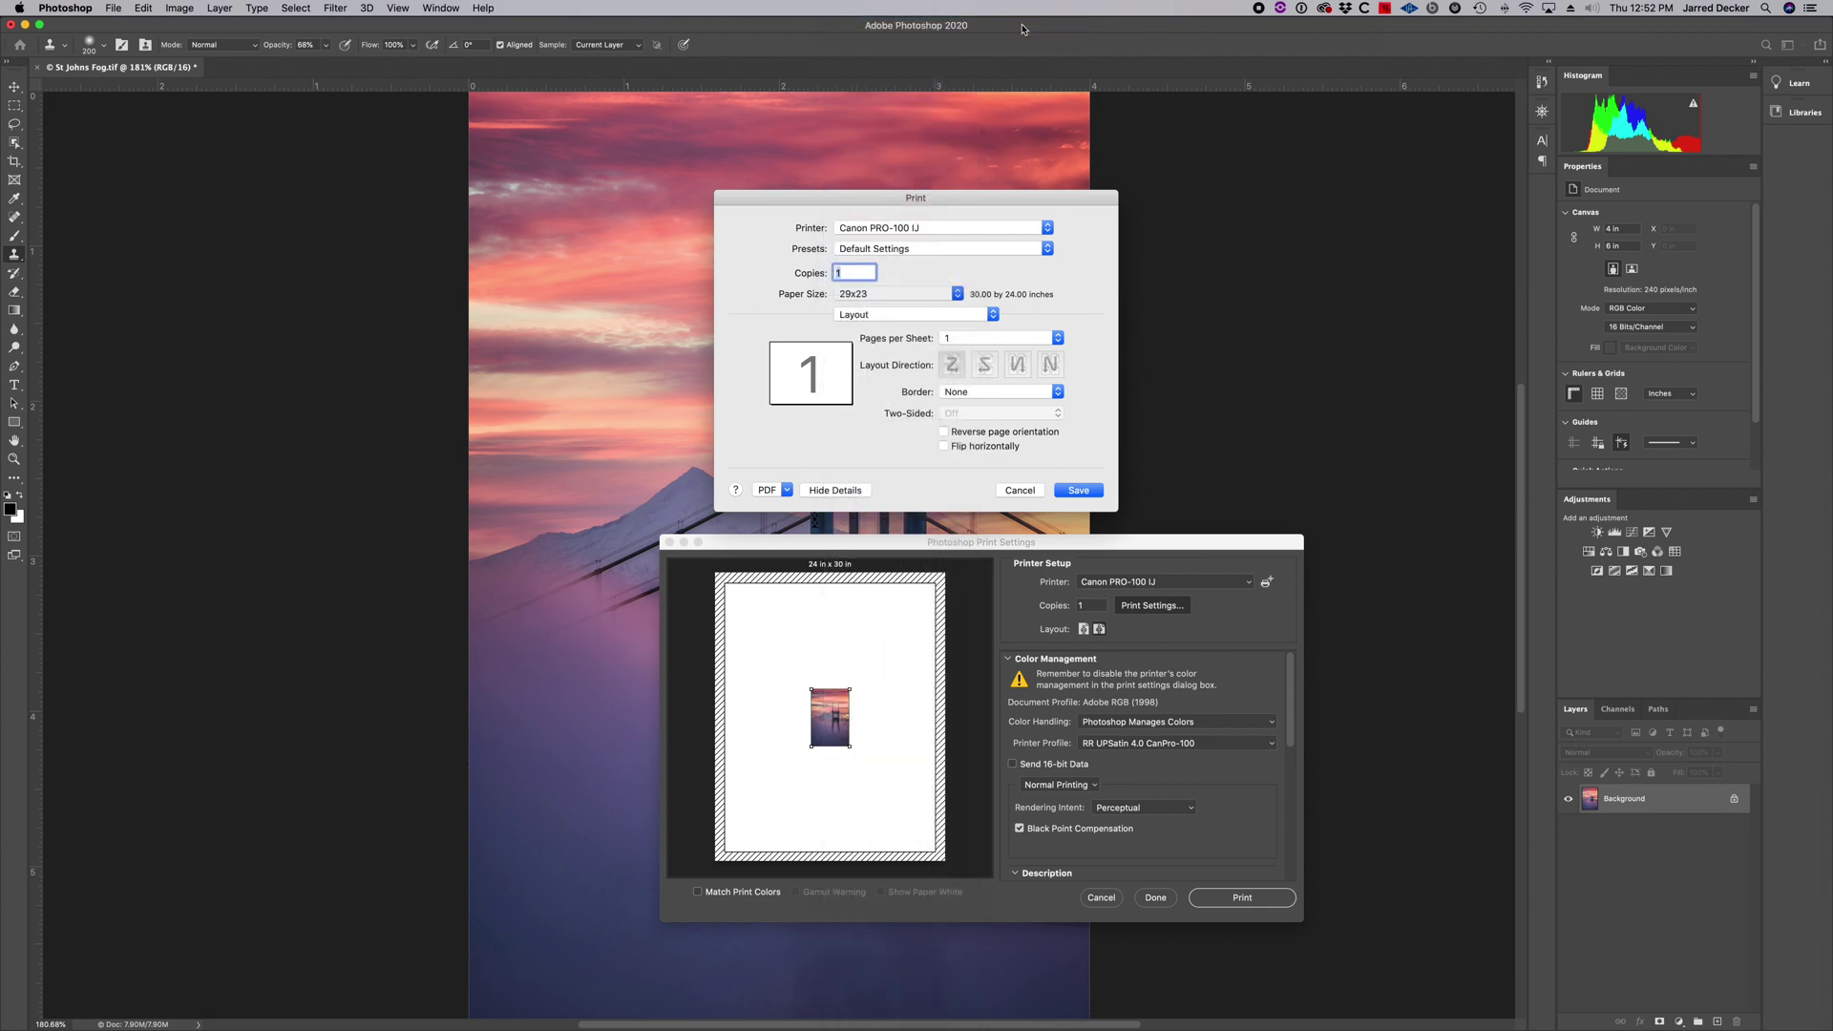
pyautogui.click(959, 298)
pyautogui.moveTo(961, 299)
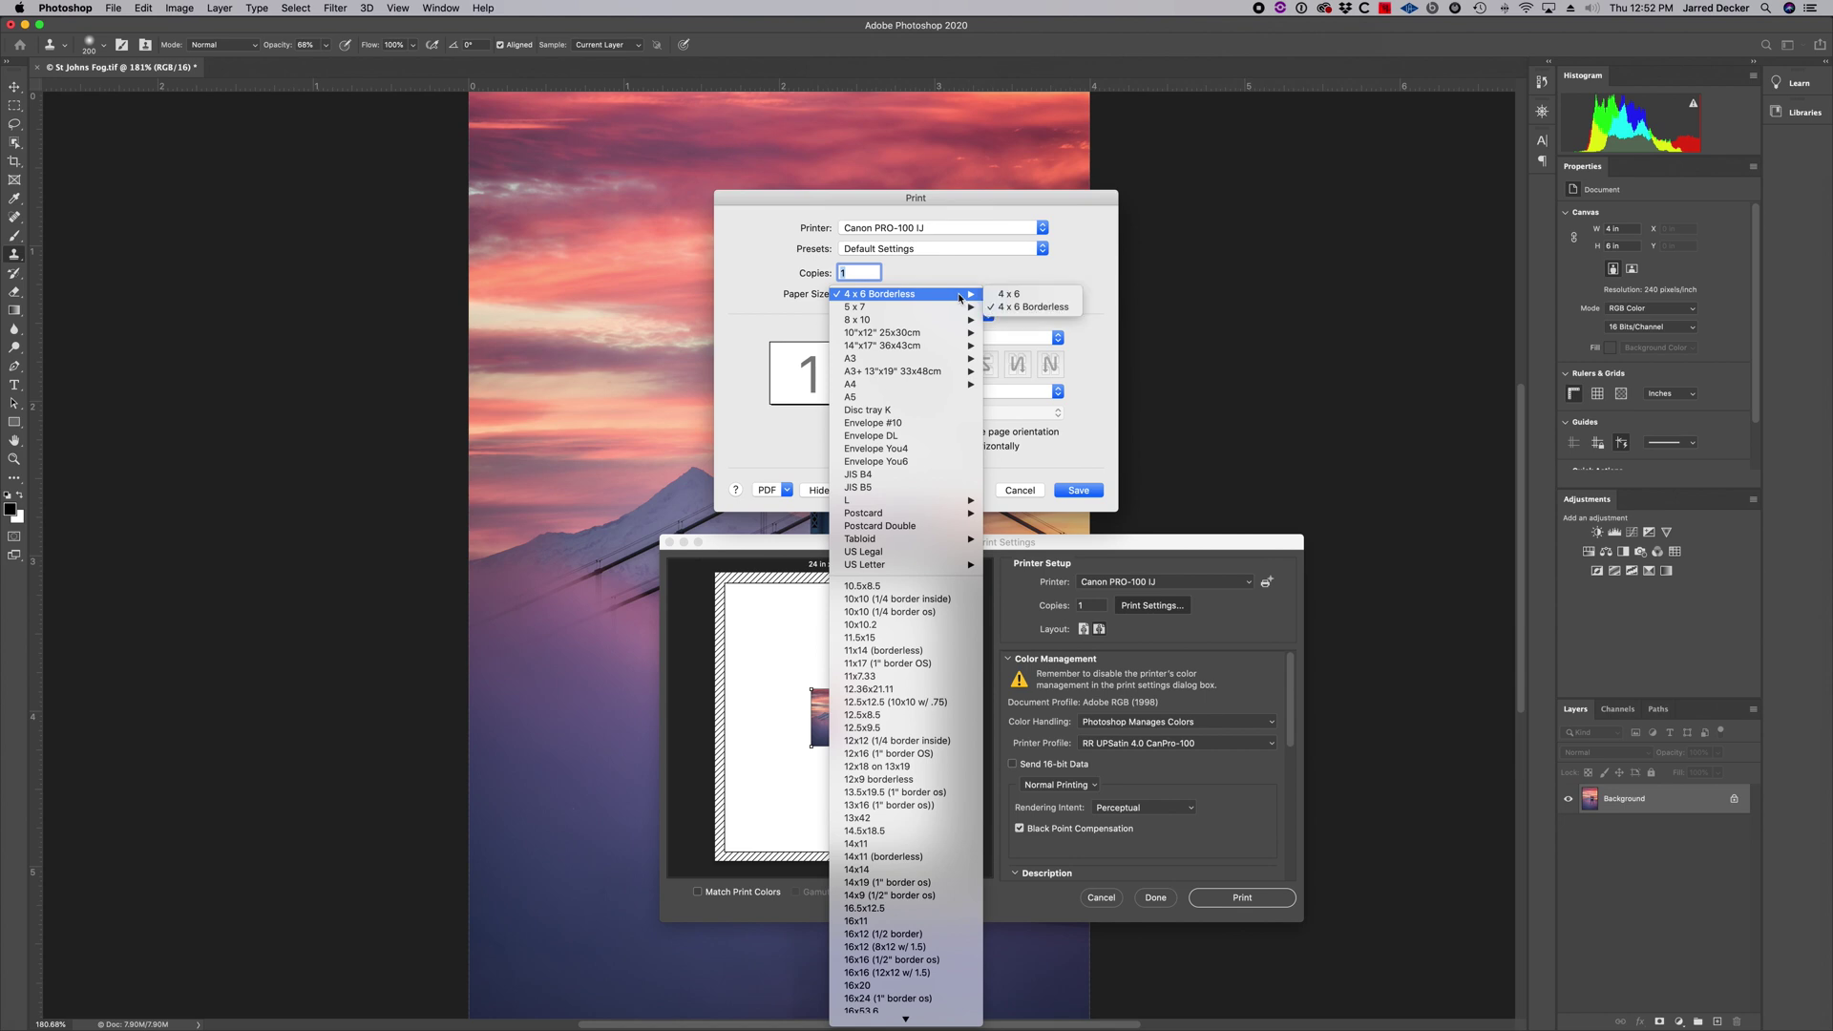
pyautogui.click(1019, 306)
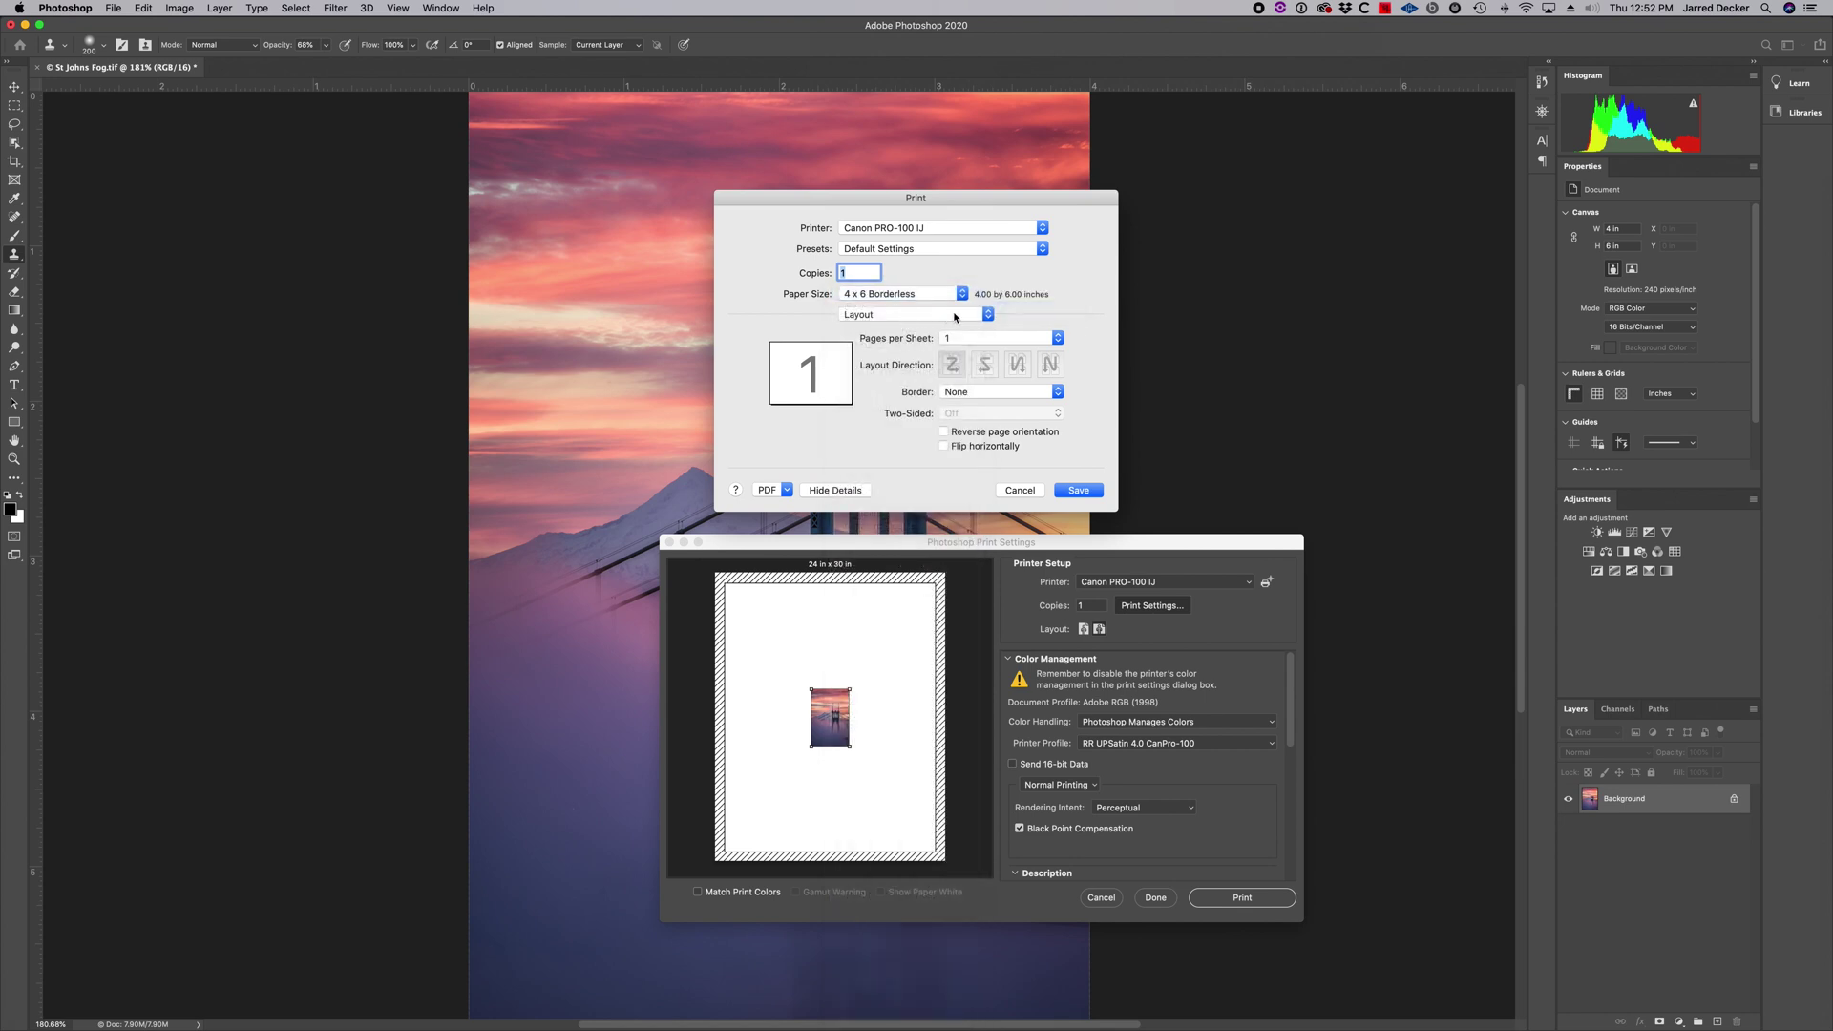
# Check the color matching options and set the media type to Photo Paper Plus Glossy II.
pyautogui.click(954, 315)
pyautogui.click(898, 328)
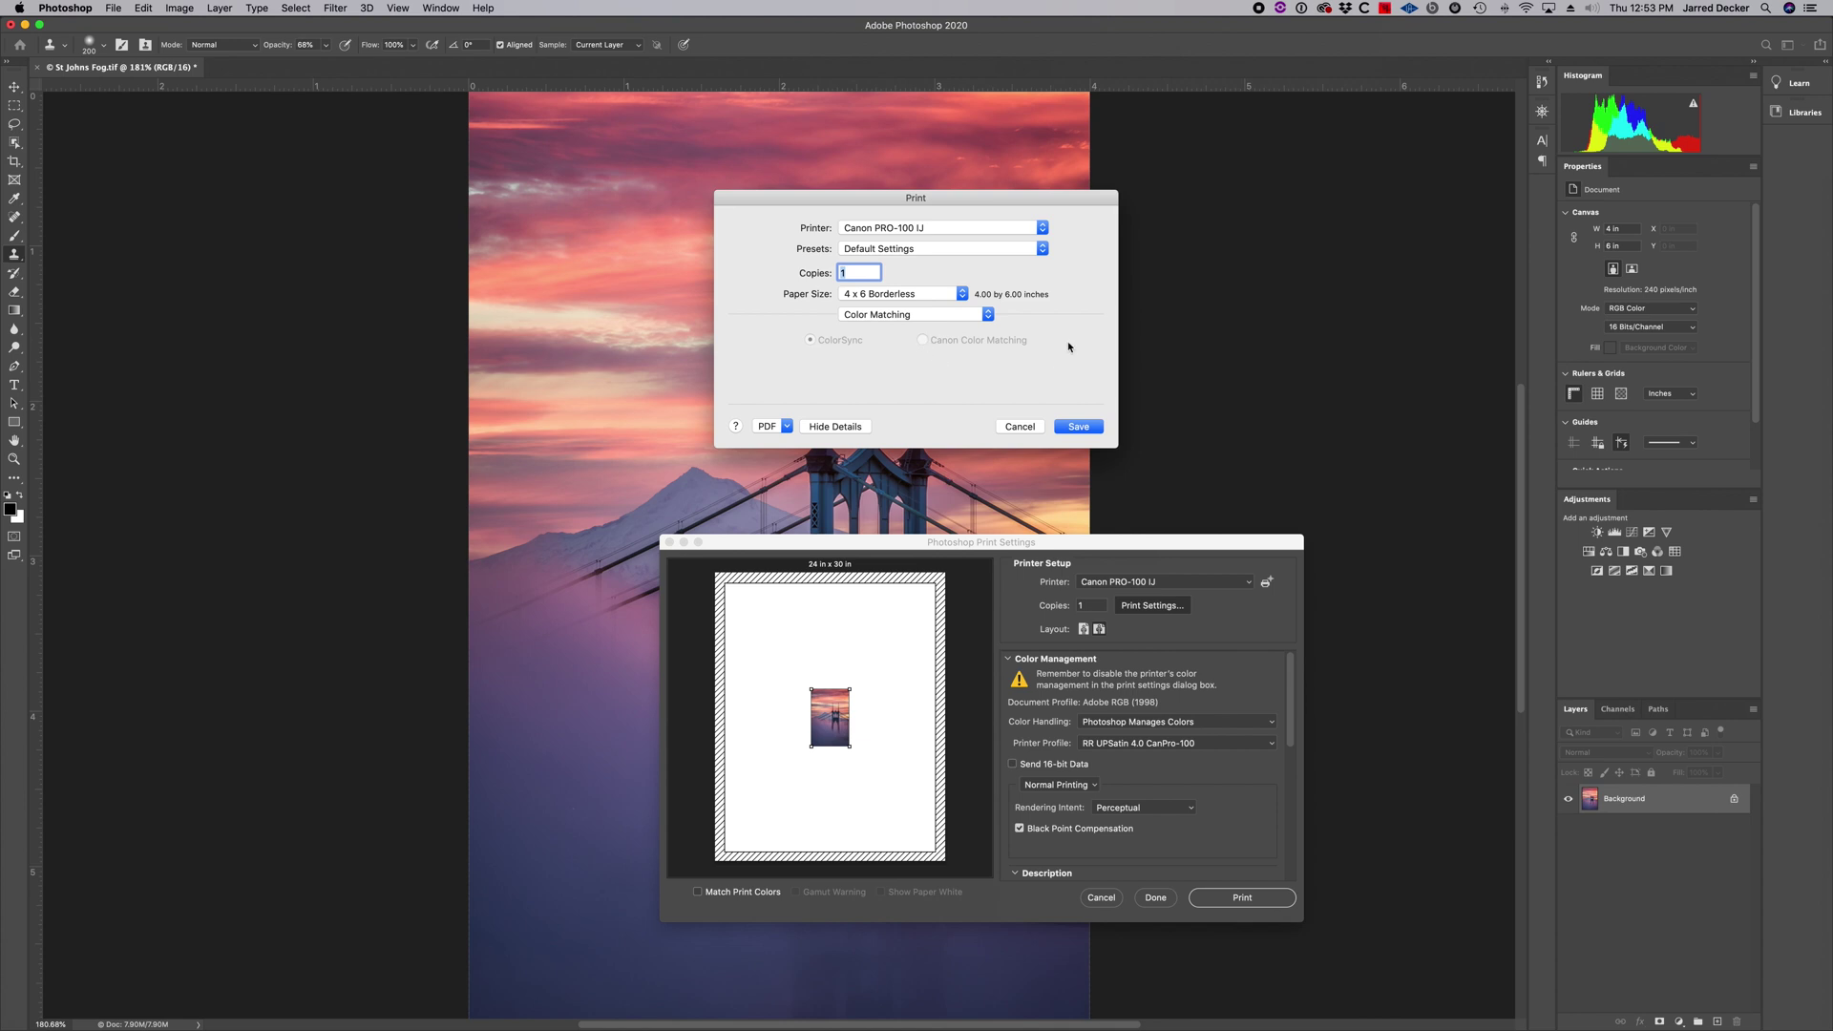
pyautogui.click(974, 318)
pyautogui.click(960, 360)
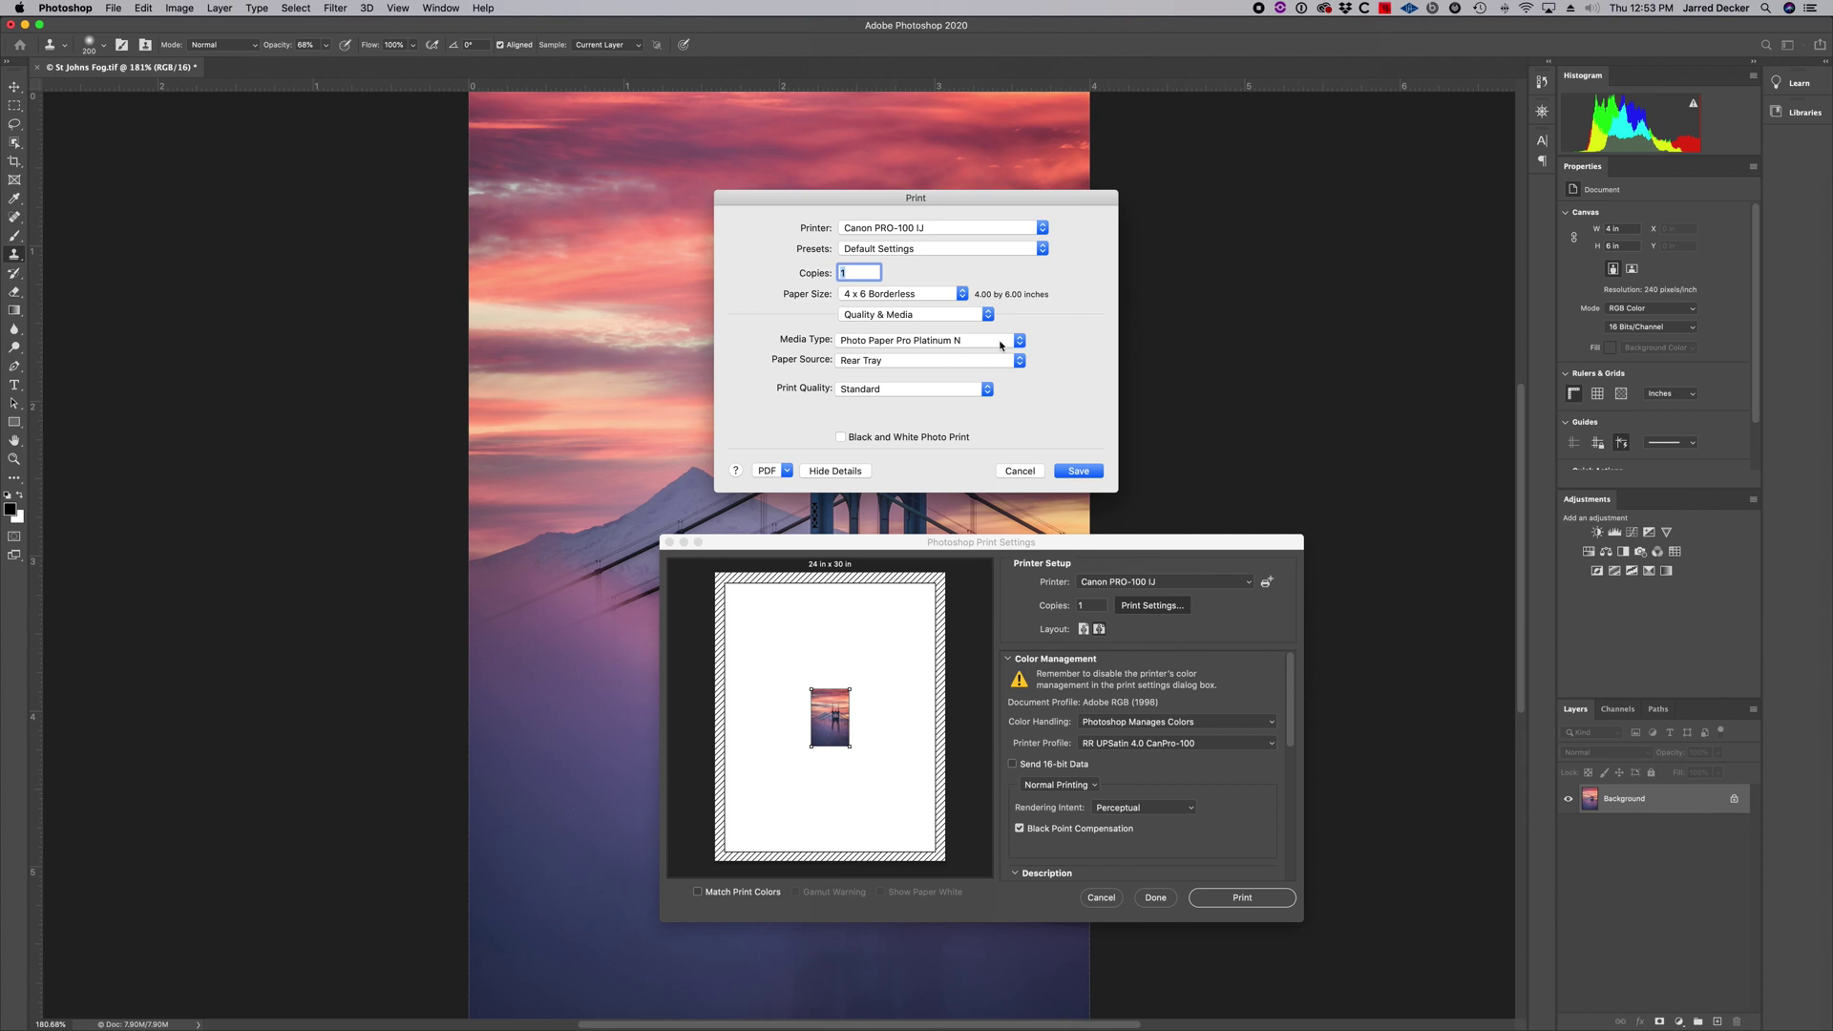
pyautogui.click(1001, 345)
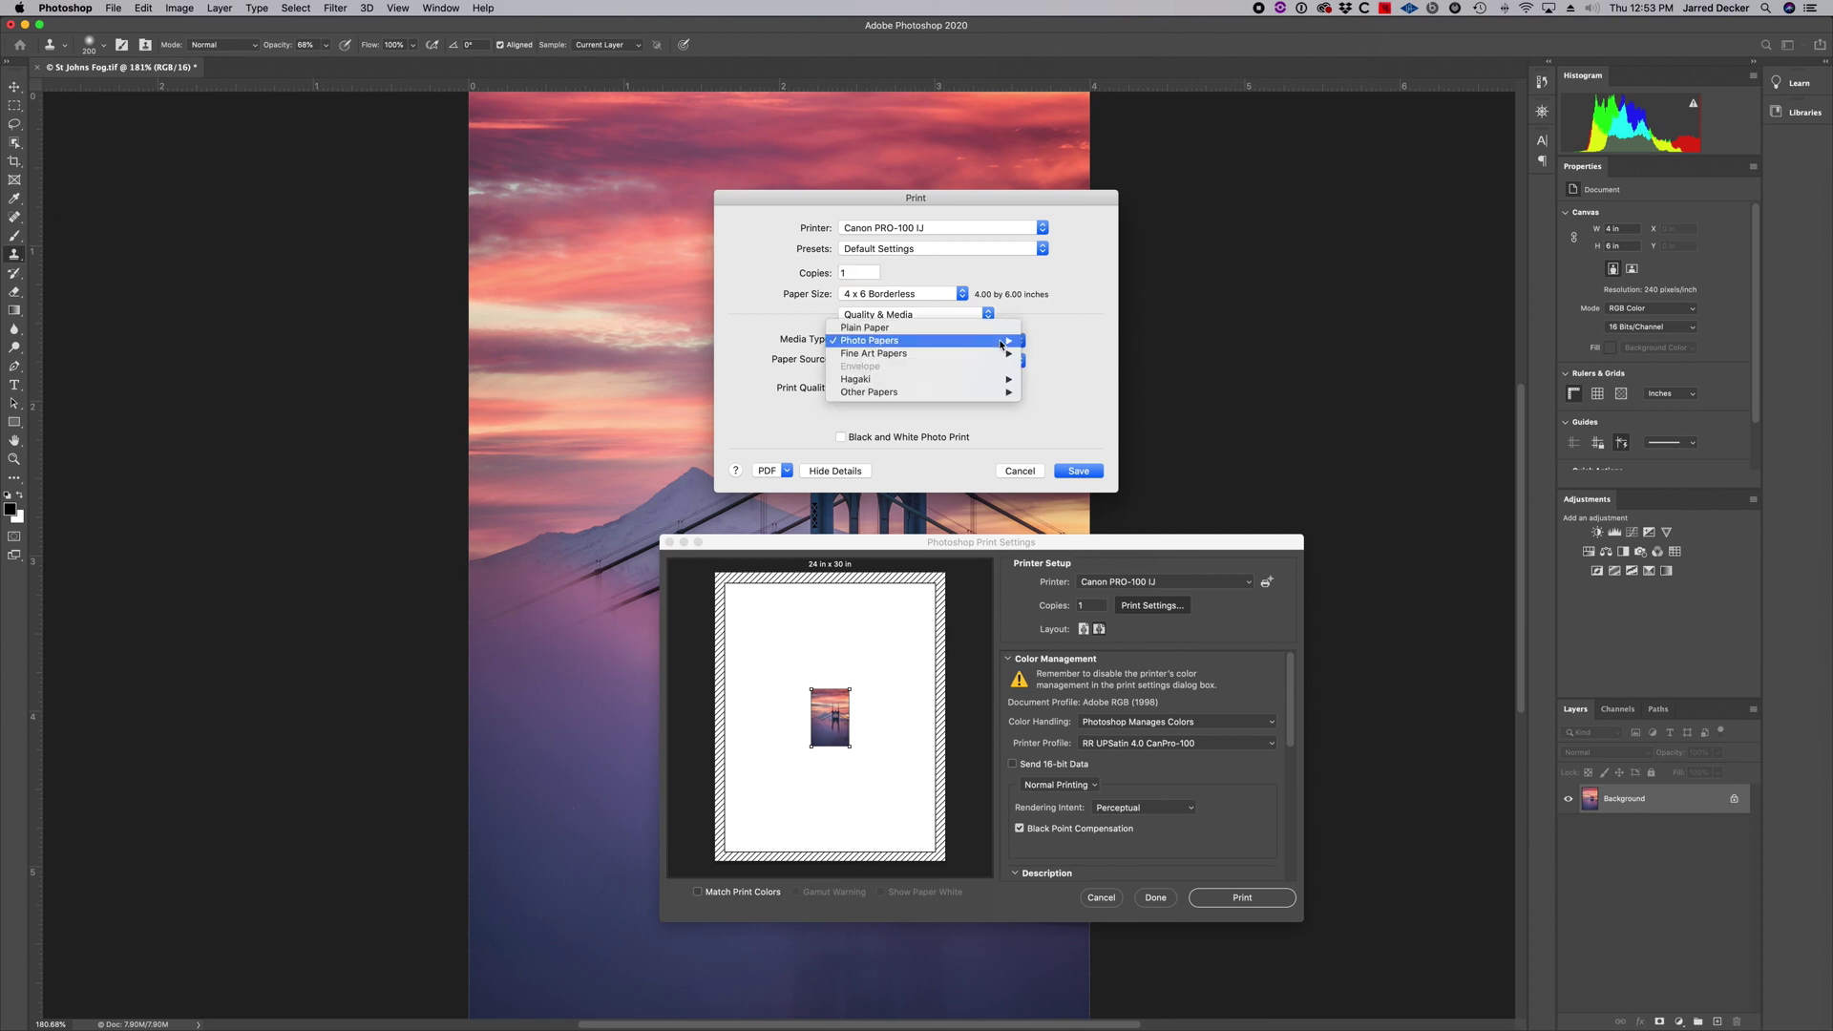
pyautogui.moveTo(1003, 342)
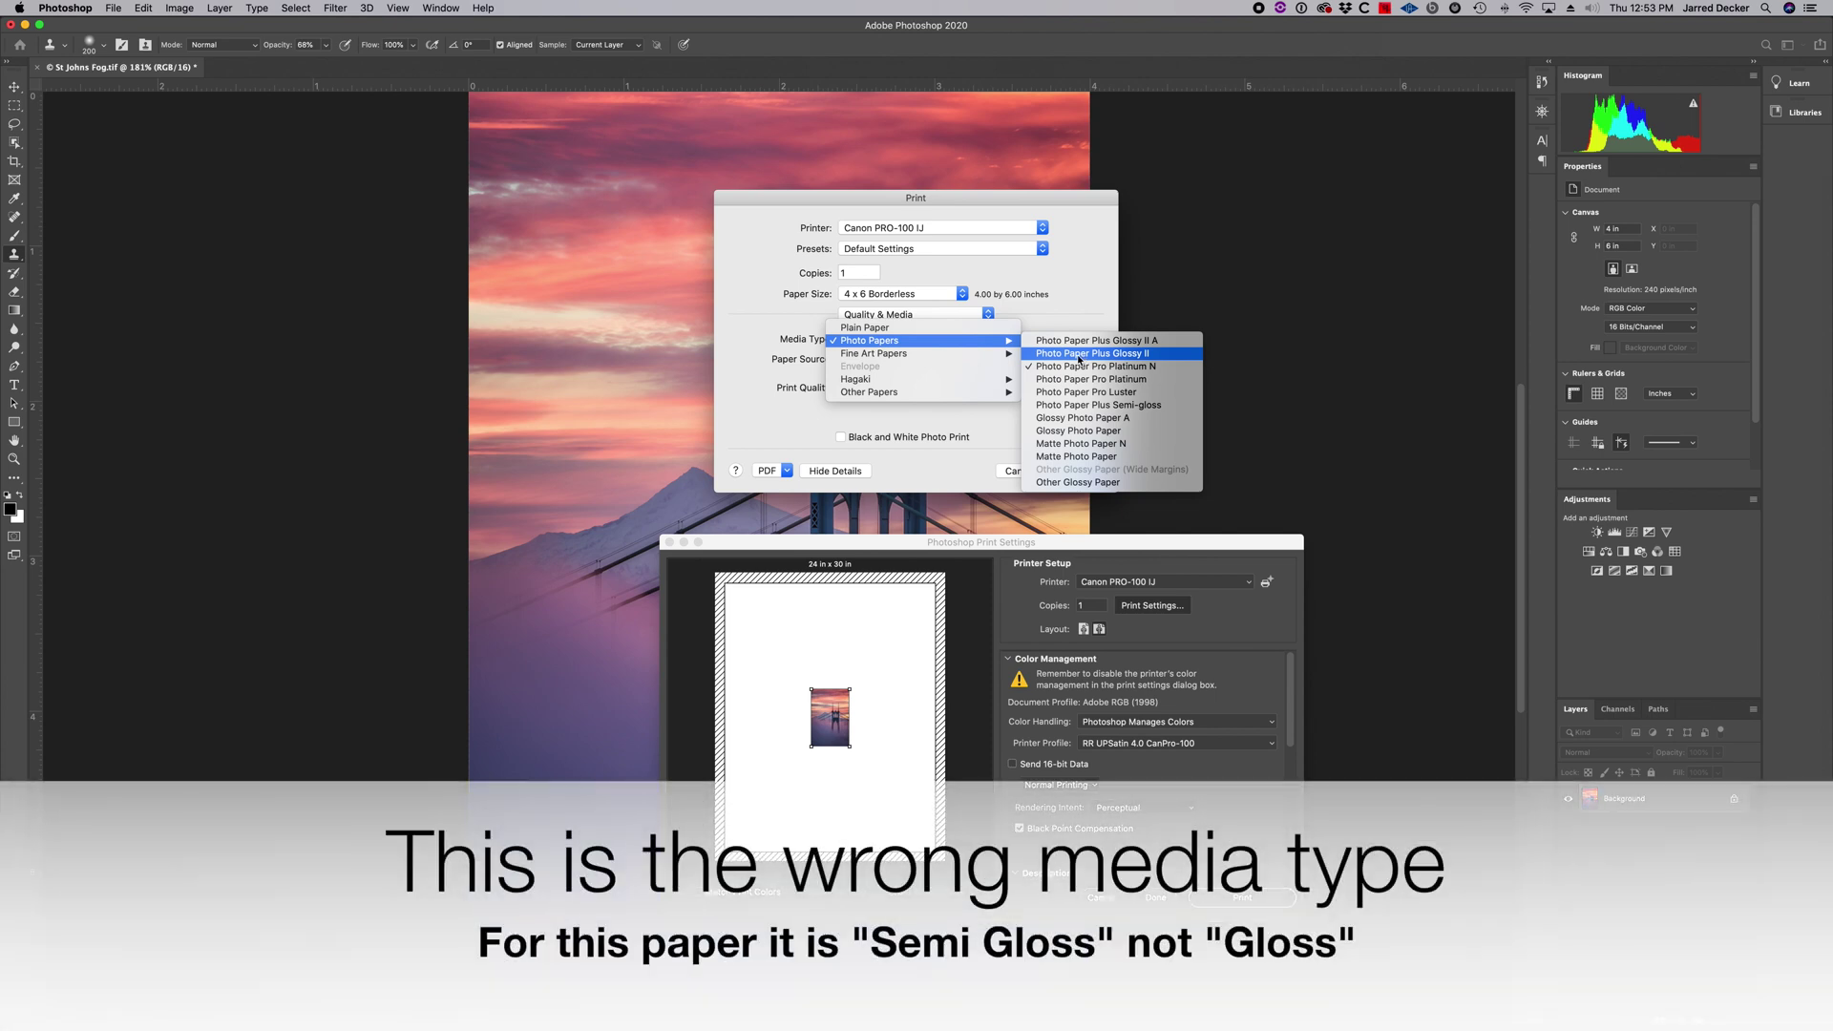
pyautogui.click(1079, 356)
# Set the print quality to High in the printer-specific settings and orient the print layout to portrait.
pyautogui.click(941, 394)
pyautogui.click(937, 378)
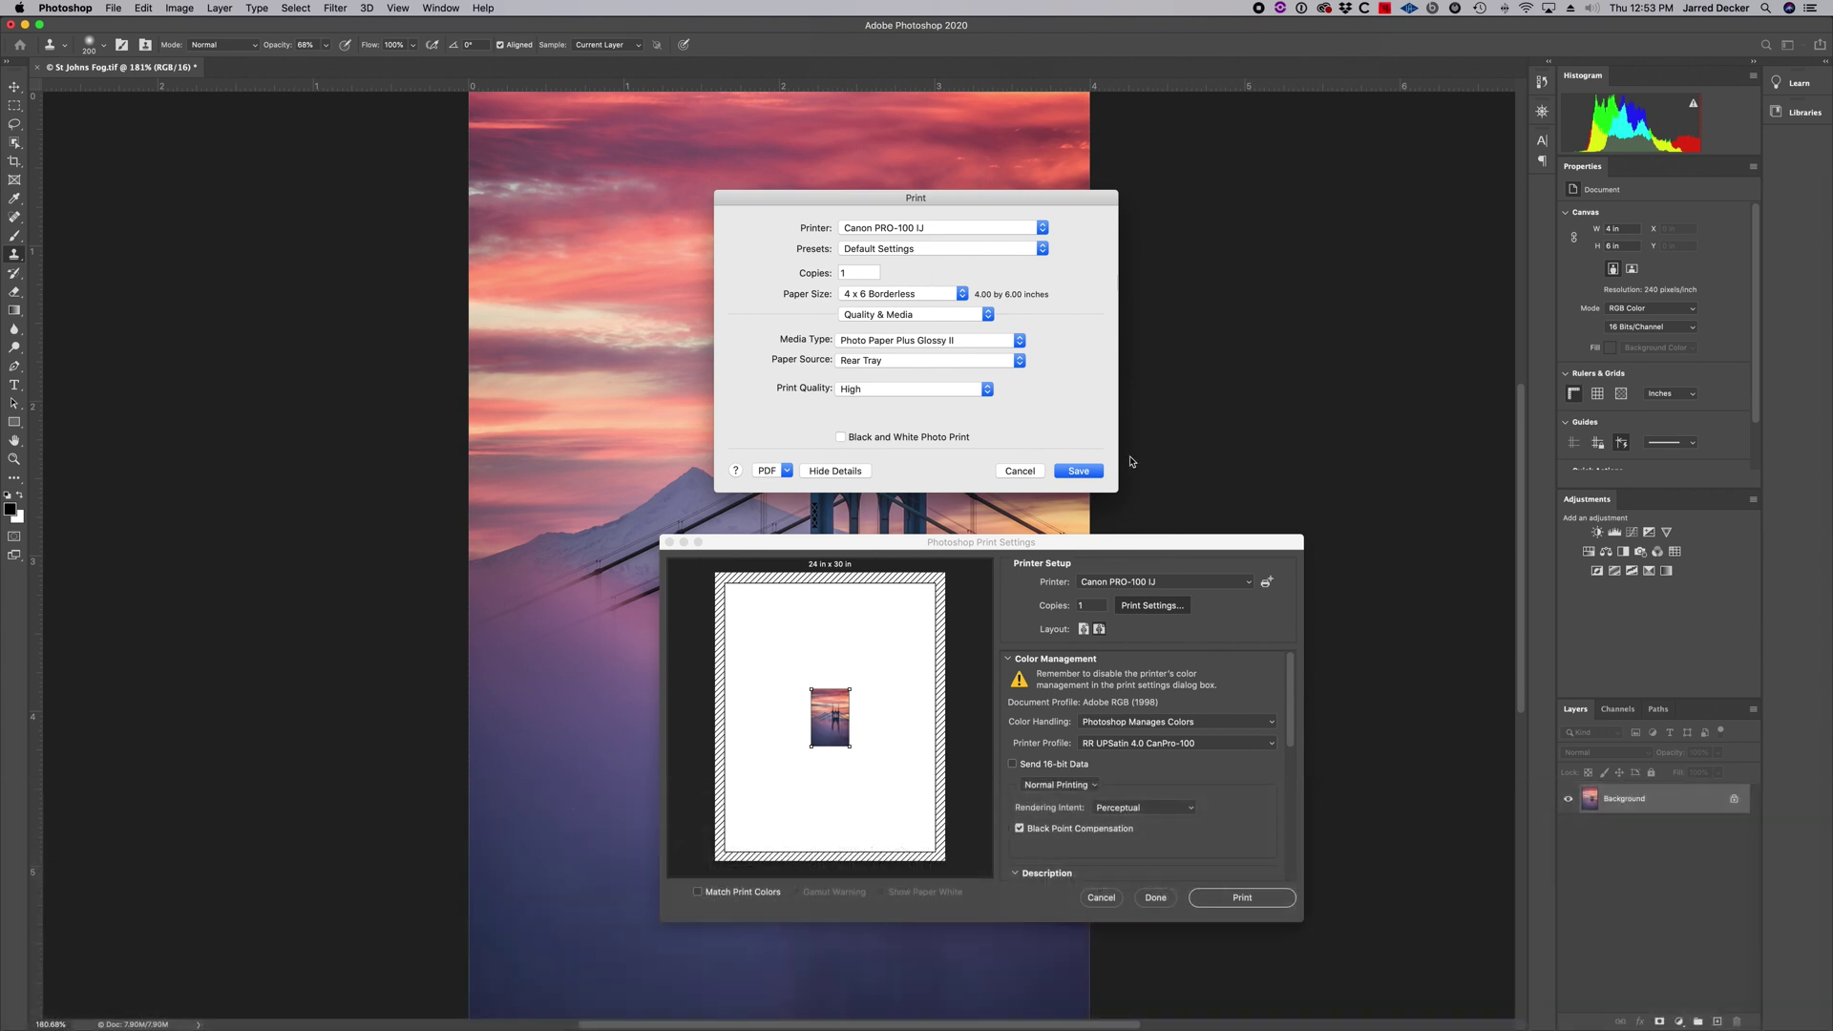
pyautogui.click(1080, 471)
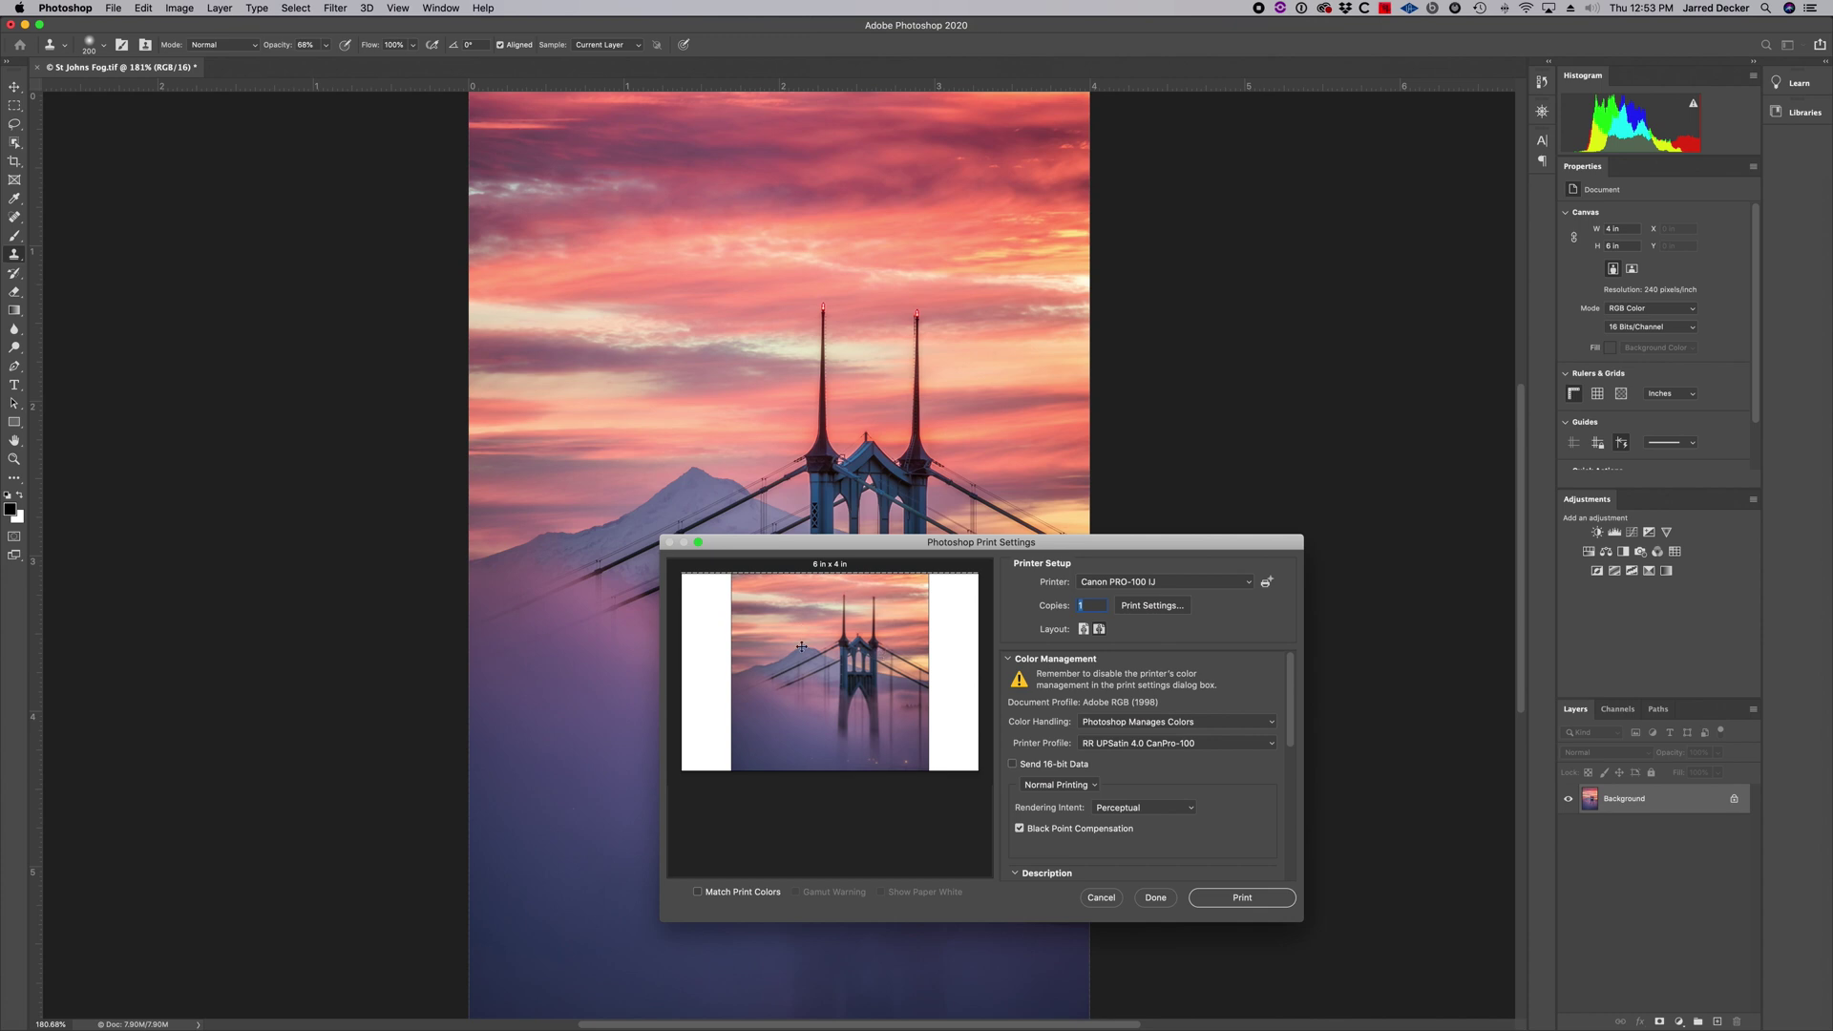
pyautogui.click(1083, 629)
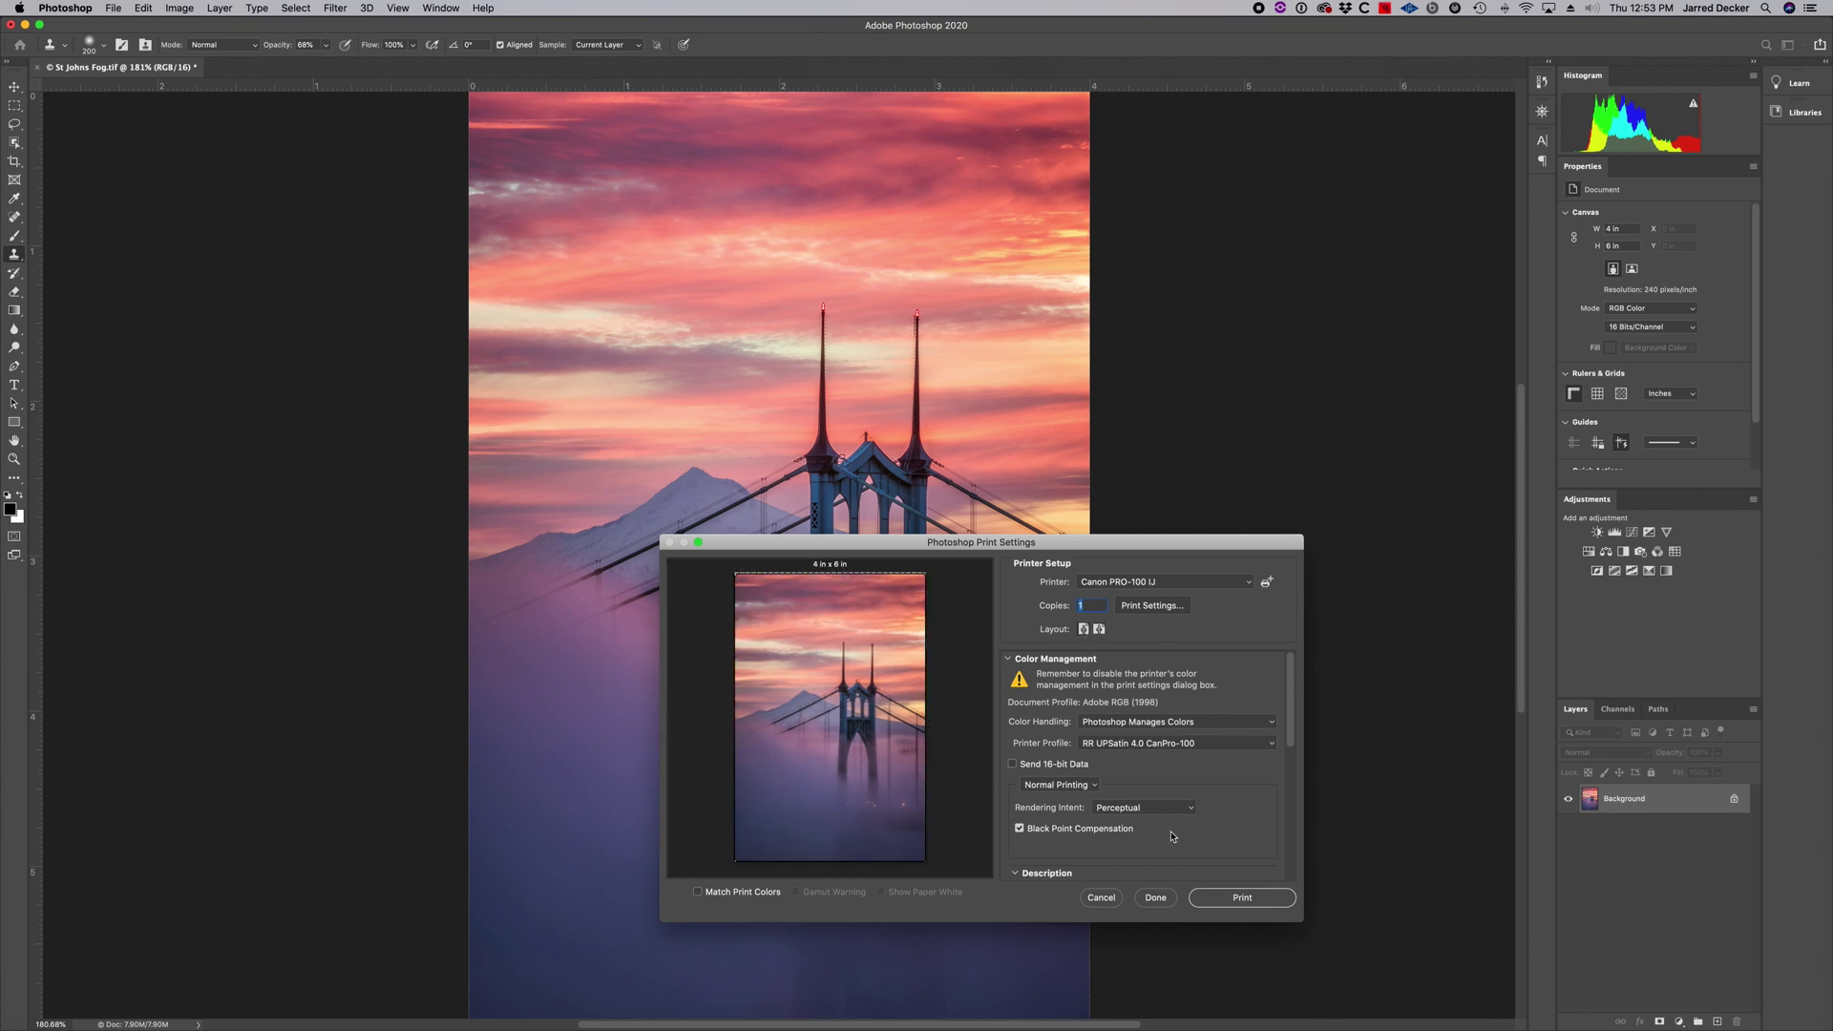